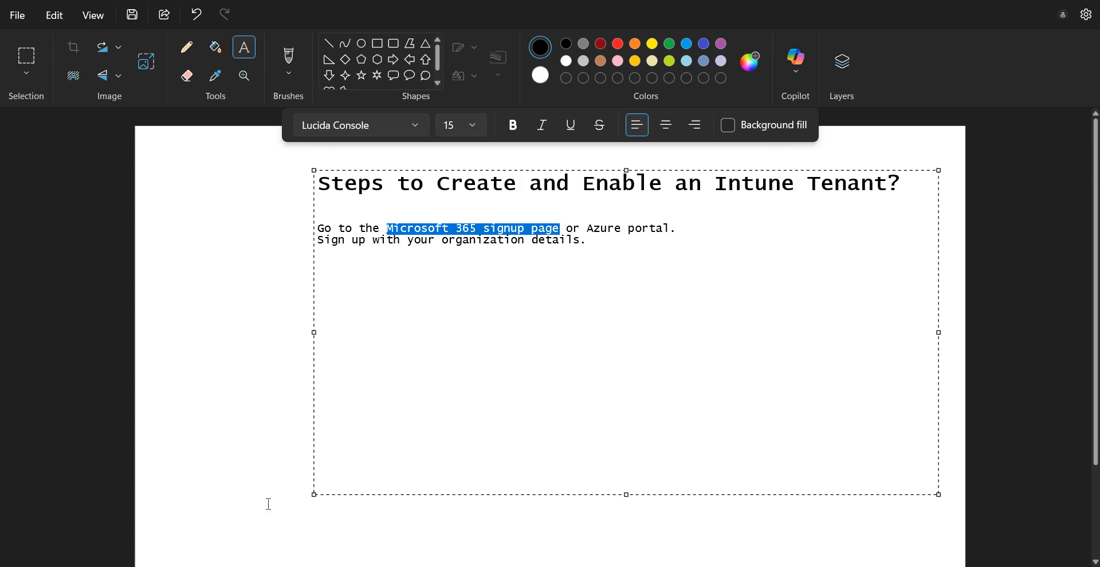
# Switch from the Paint notes to the Microsoft 365 admin center home page in Chrome.
pyautogui.click(354, 465)
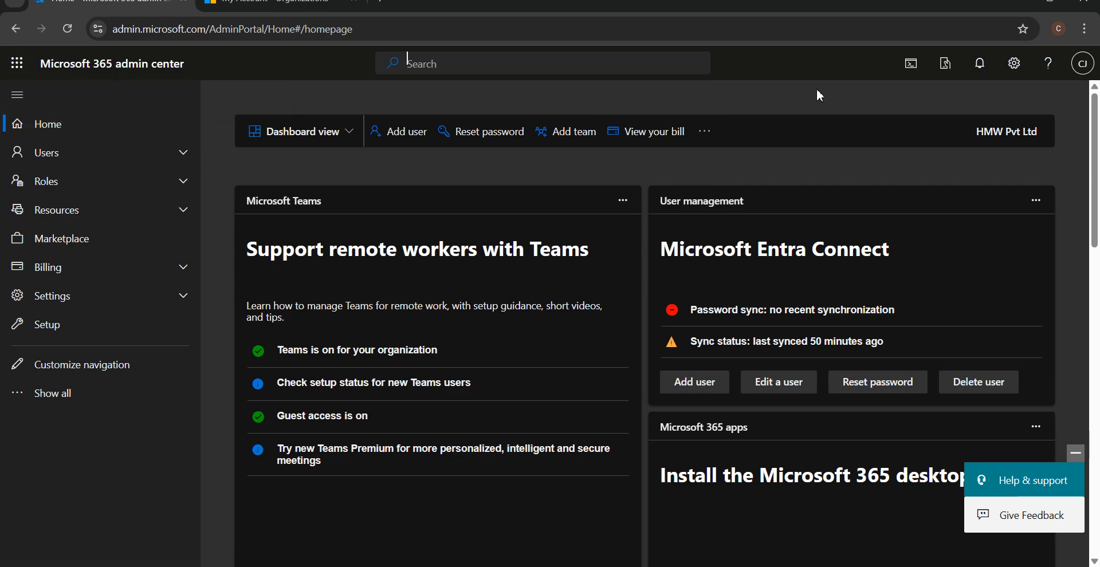
# Check the signed-in account's sign-in domain in the account flyout, then dismiss it.
pyautogui.click(1083, 63)
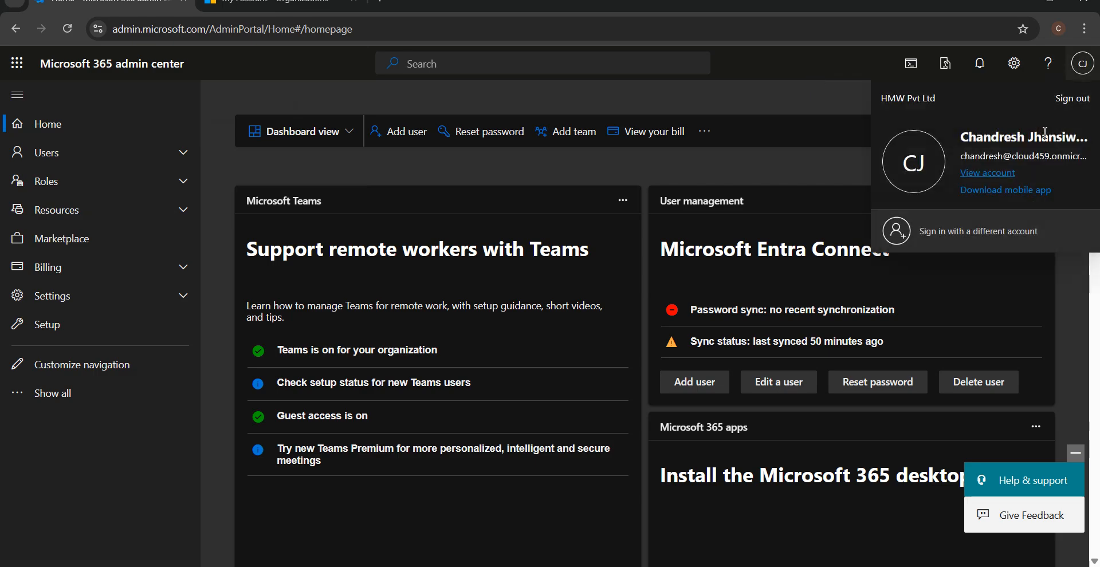
pyautogui.moveTo(1012, 157); pyautogui.dragTo(1095, 156)
pyautogui.click(844, 75)
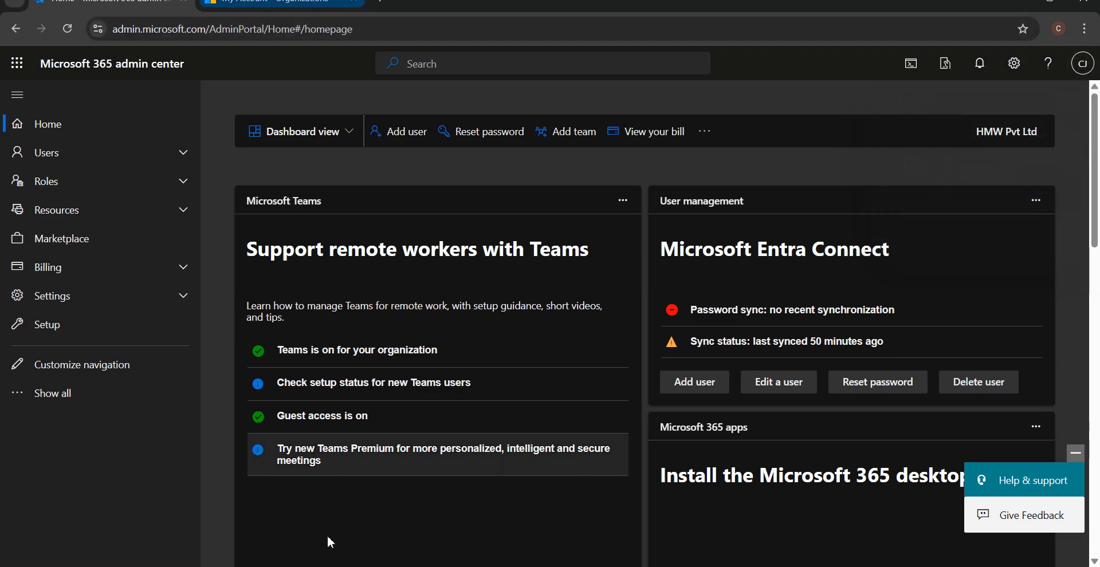
# Select the sign-up line in the Paint notes, then return to the browser.
pyautogui.hotkey('alt', 'Tab')
pyautogui.click(545, 225)
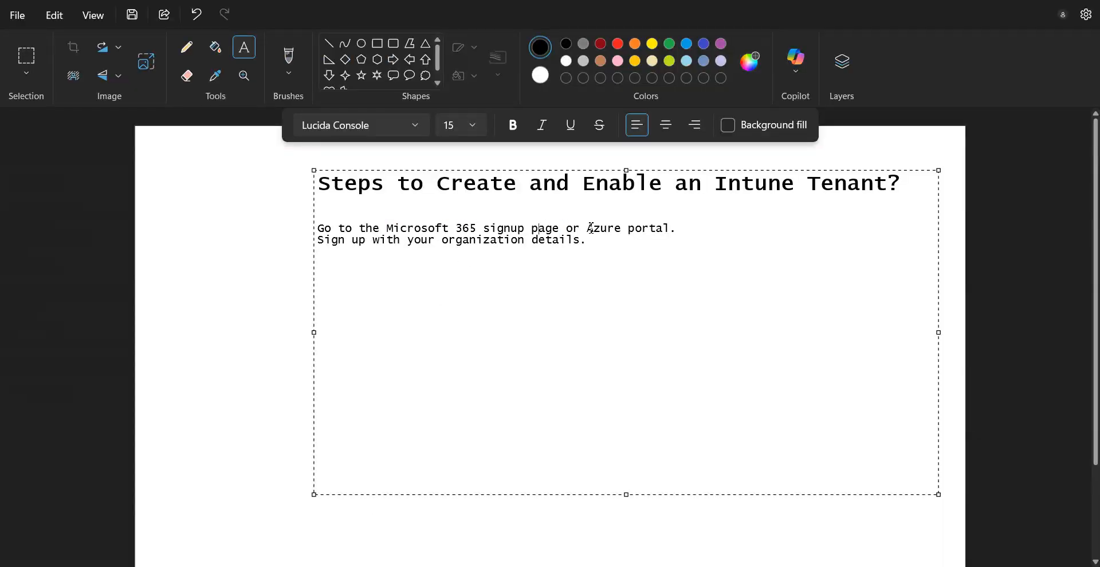
pyautogui.moveTo(590, 242); pyautogui.dragTo(326, 243)
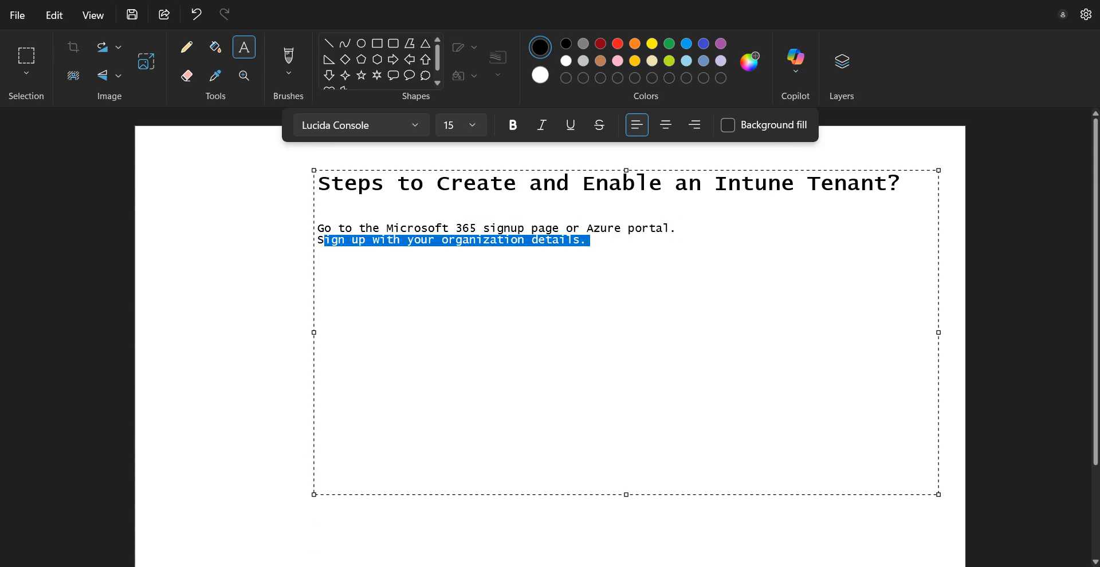
pyautogui.click(289, 565)
# On My Account, review Switch organization and Manage organizations to confirm only HMW Pvt Ltd is listed.
pyautogui.click(284, 2)
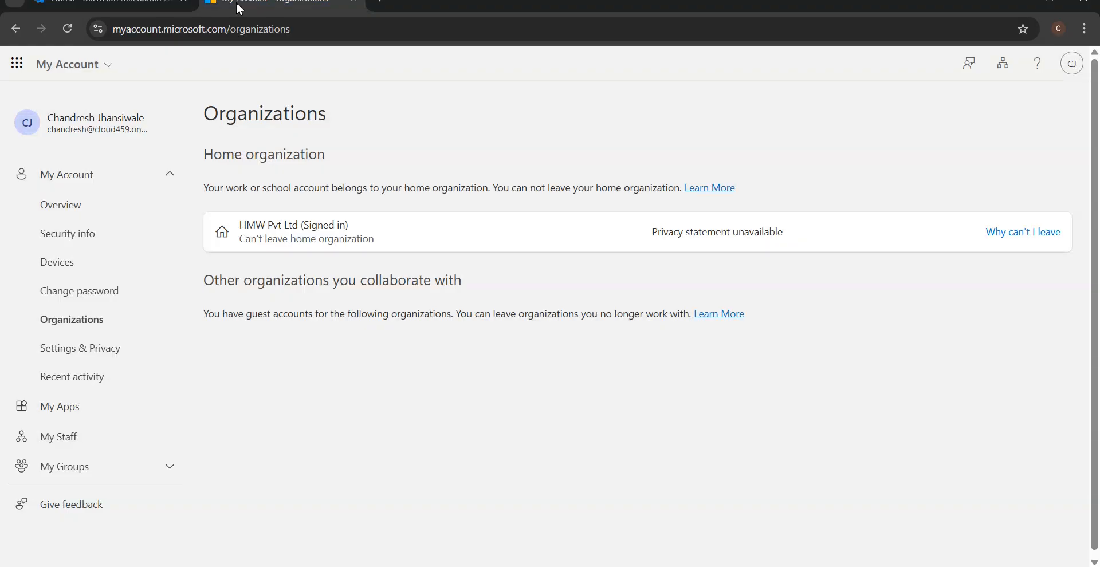
pyautogui.click(181, 30)
pyautogui.click(376, 138)
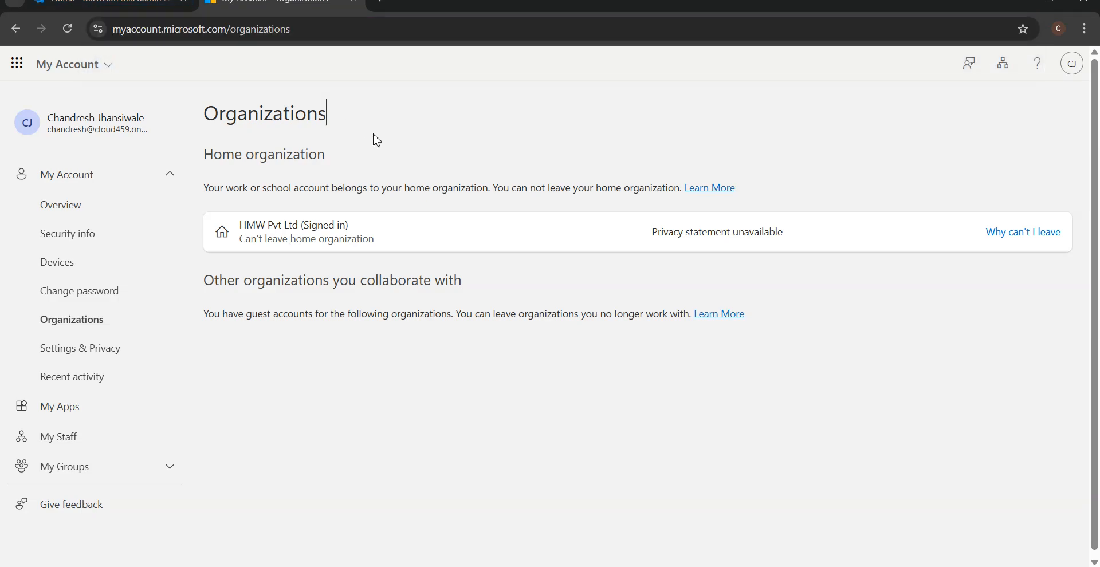
pyautogui.click(101, 179)
pyautogui.click(92, 177)
pyautogui.click(1073, 66)
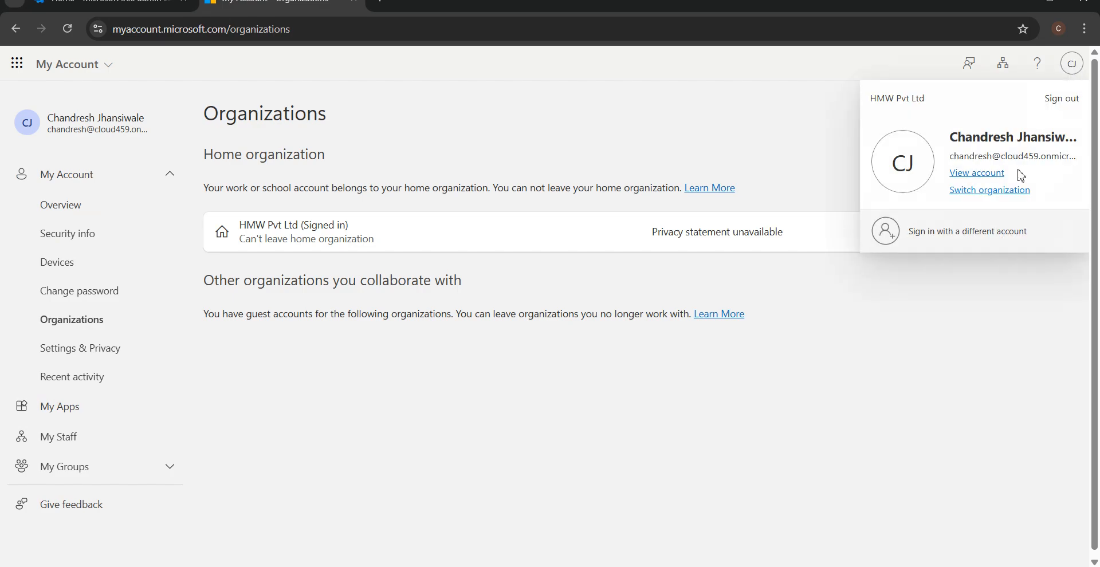
pyautogui.click(998, 195)
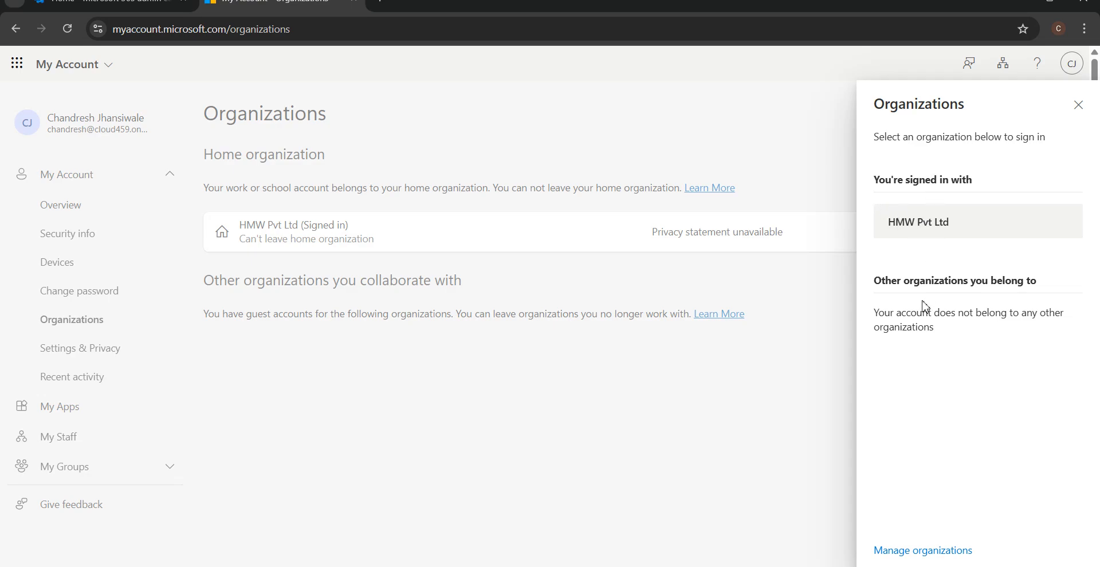
pyautogui.click(920, 550)
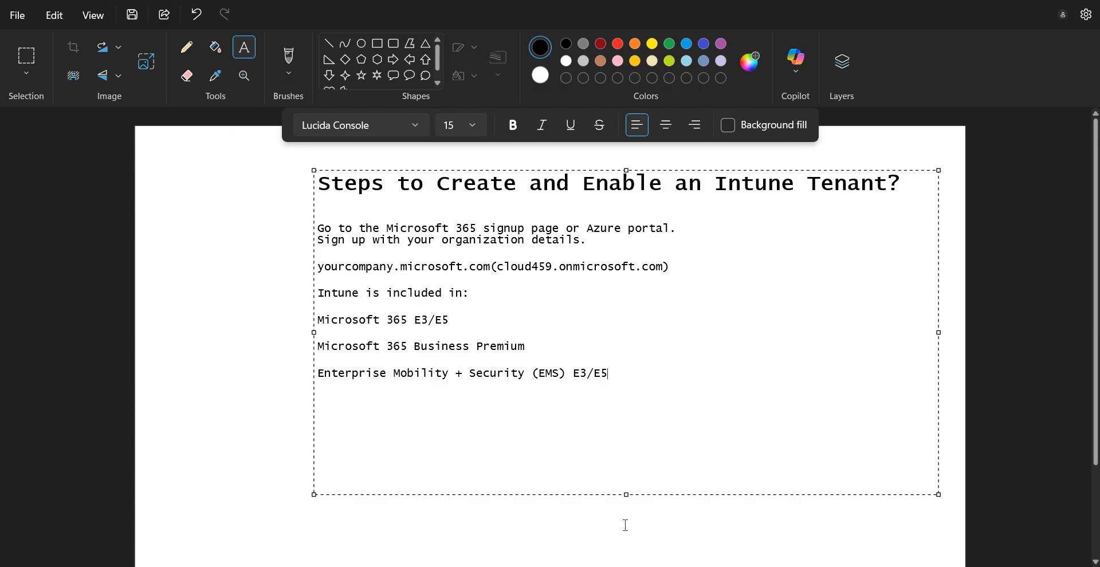
# Italicize the Microsoft 365 E3/E5, Business Premium and Enterprise Mobility + Security lines.
pyautogui.moveTo(481, 322); pyautogui.dragTo(309, 322)
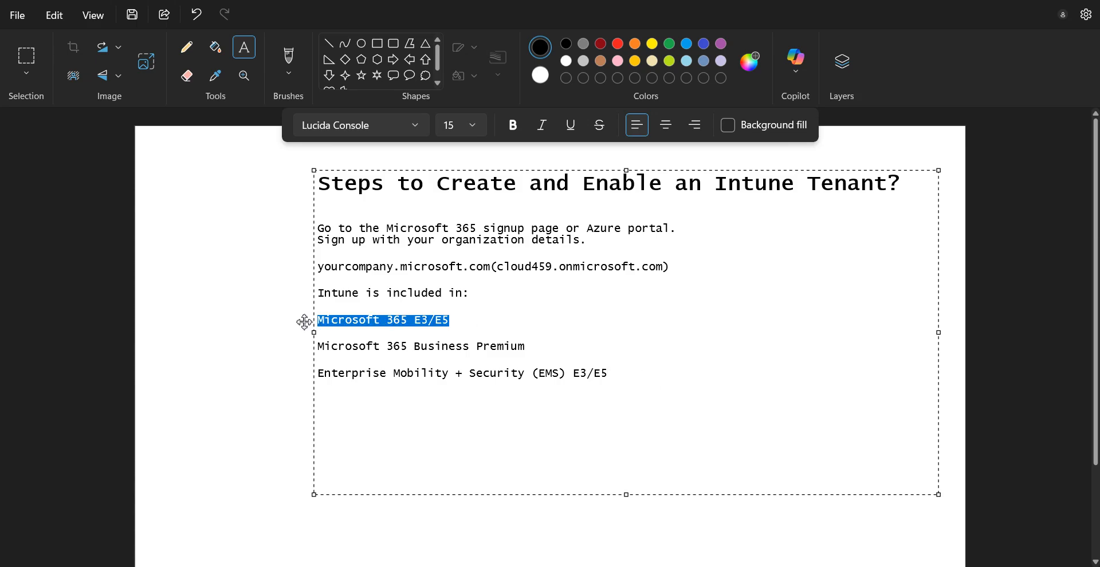
pyautogui.hotkey('ctrl', 'i')
pyautogui.moveTo(319, 333); pyautogui.dragTo(417, 361)
pyautogui.moveTo(555, 352); pyautogui.dragTo(313, 347)
pyautogui.hotkey('ctrl', 'i')
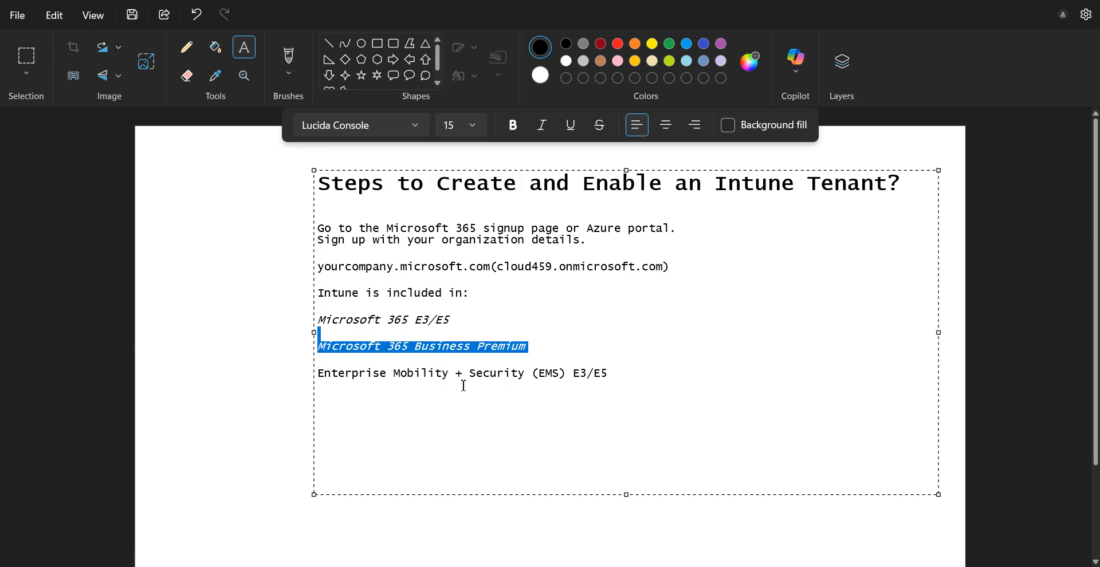
pyautogui.moveTo(633, 374); pyautogui.dragTo(312, 373)
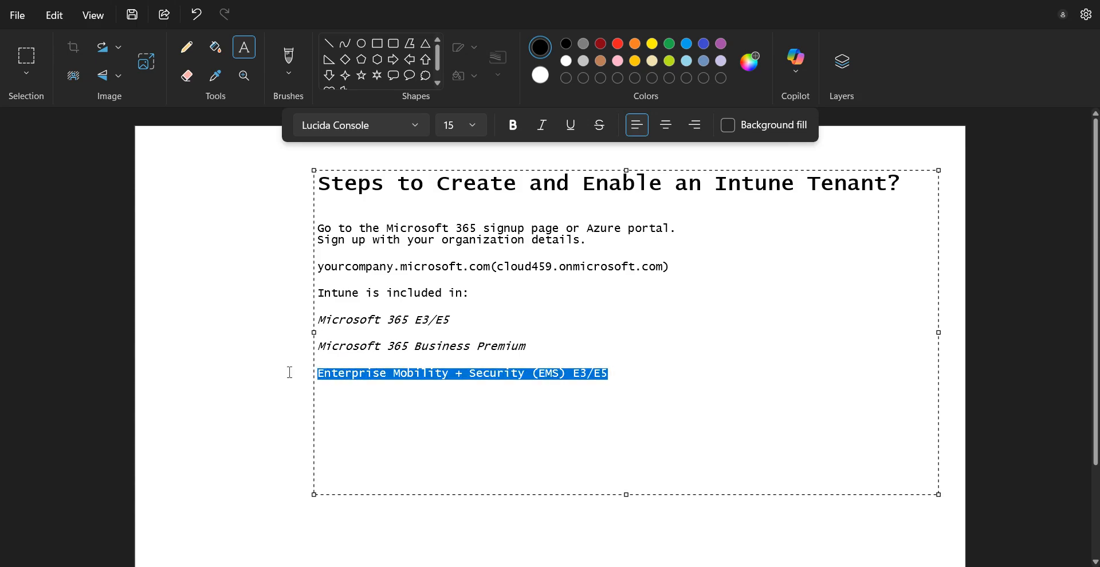
pyautogui.hotkey('ctrl', 'i')
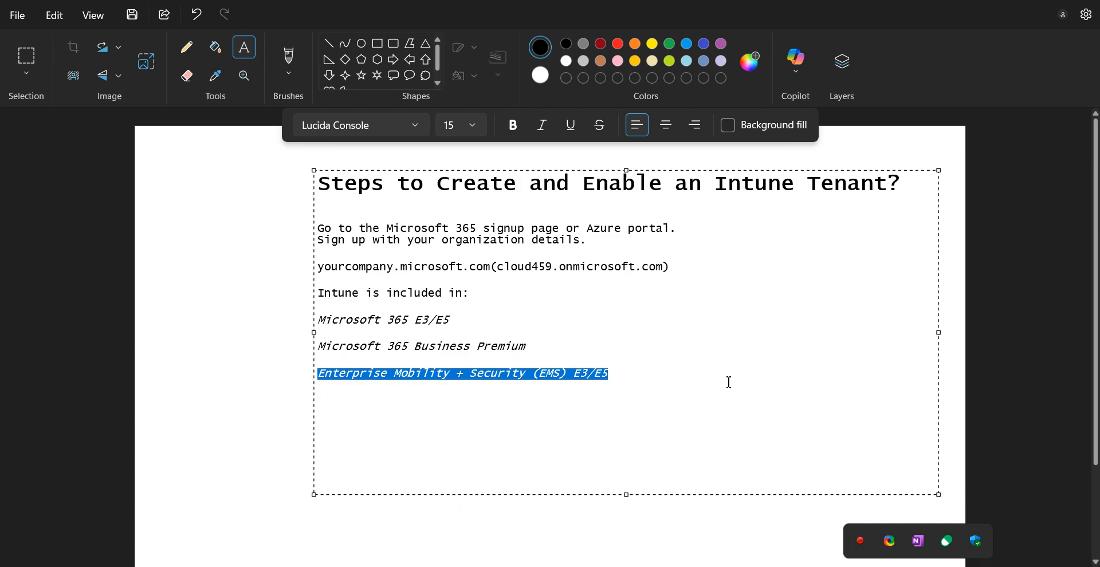
pyautogui.click(658, 381)
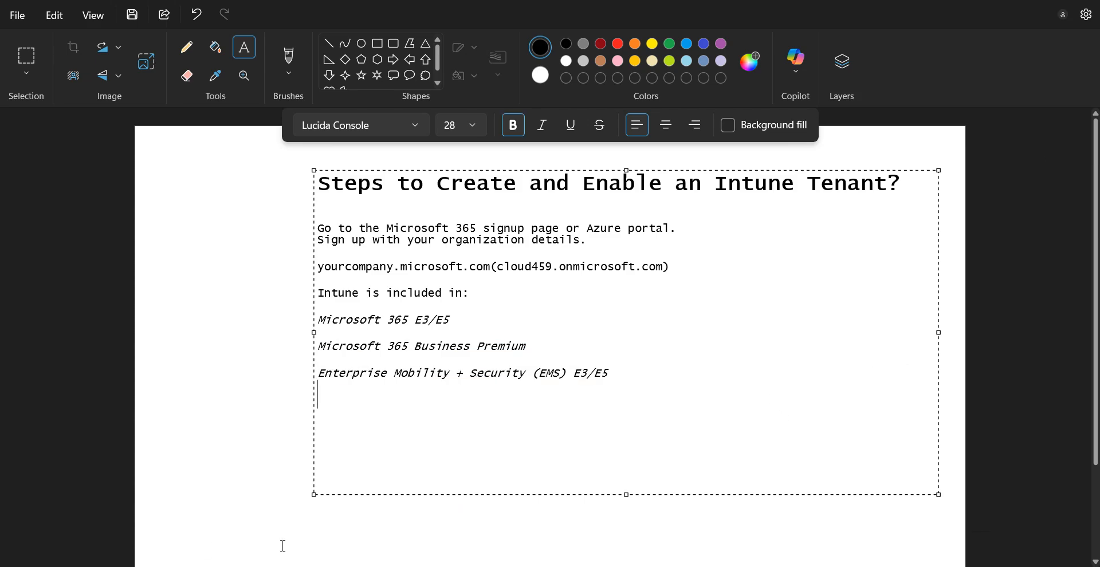
pyautogui.hotkey('alt', 'Tab')
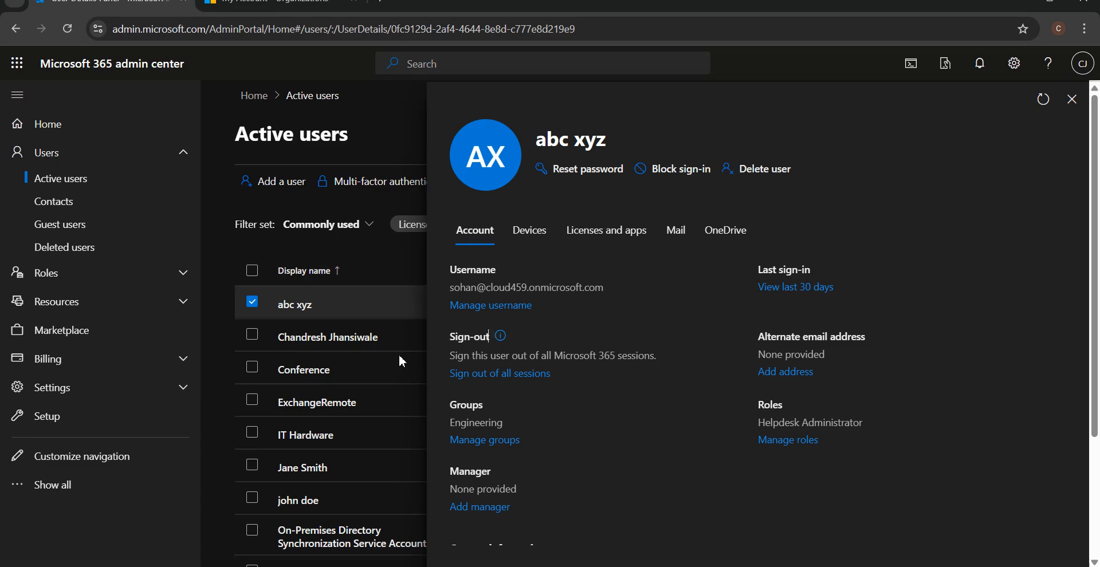
# Review the global administrator's group memberships, then close the groups pane.
pyautogui.click(311, 342)
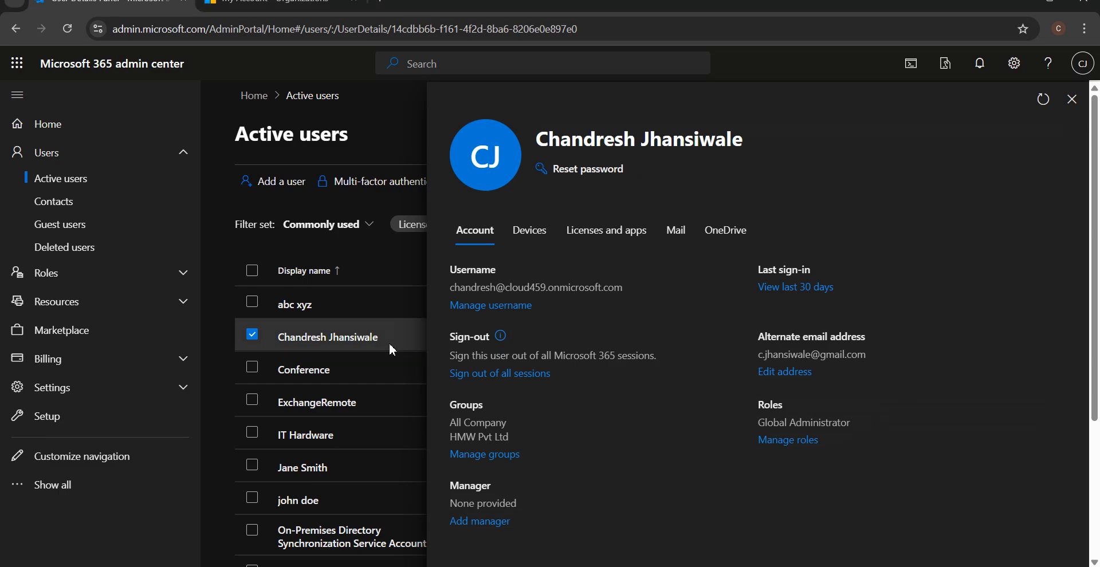
pyautogui.click(479, 455)
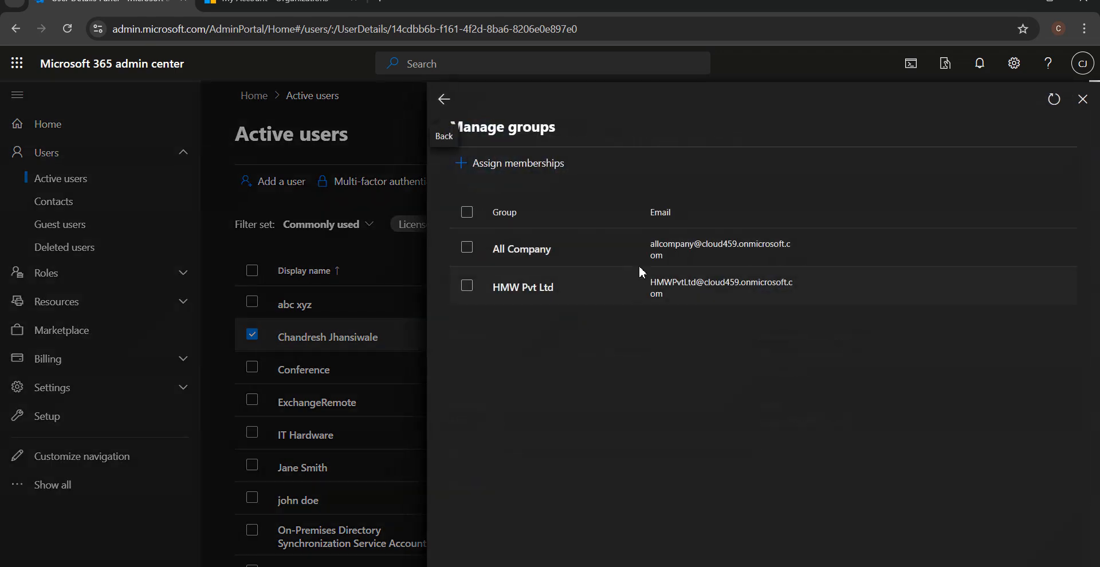
pyautogui.click(1082, 99)
# Open the Licenses page under Billing in the admin center navigation.
pyautogui.click(132, 388)
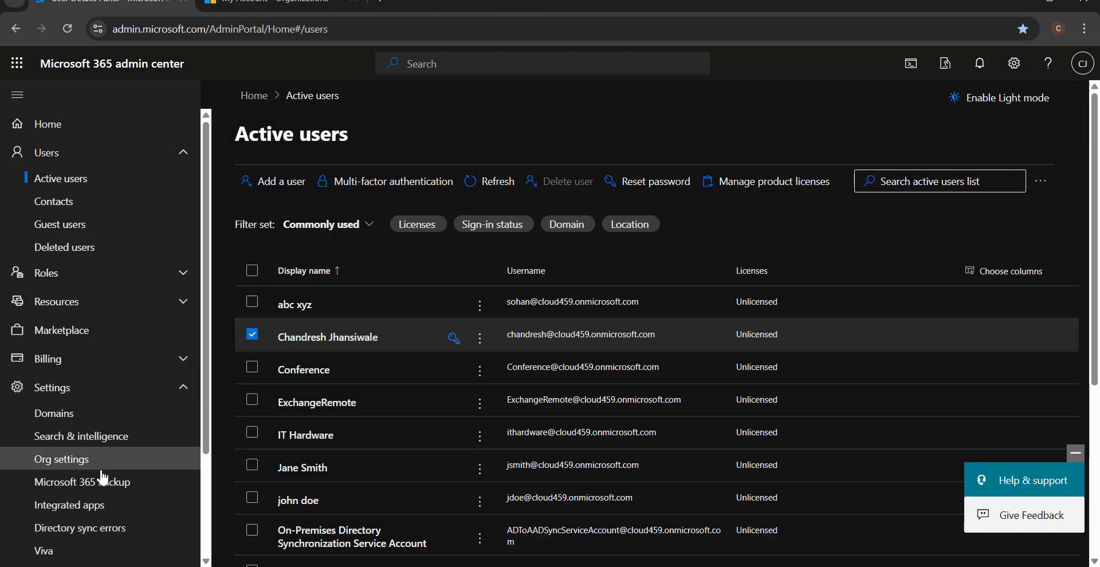
pyautogui.scroll(-2, 111, 504)
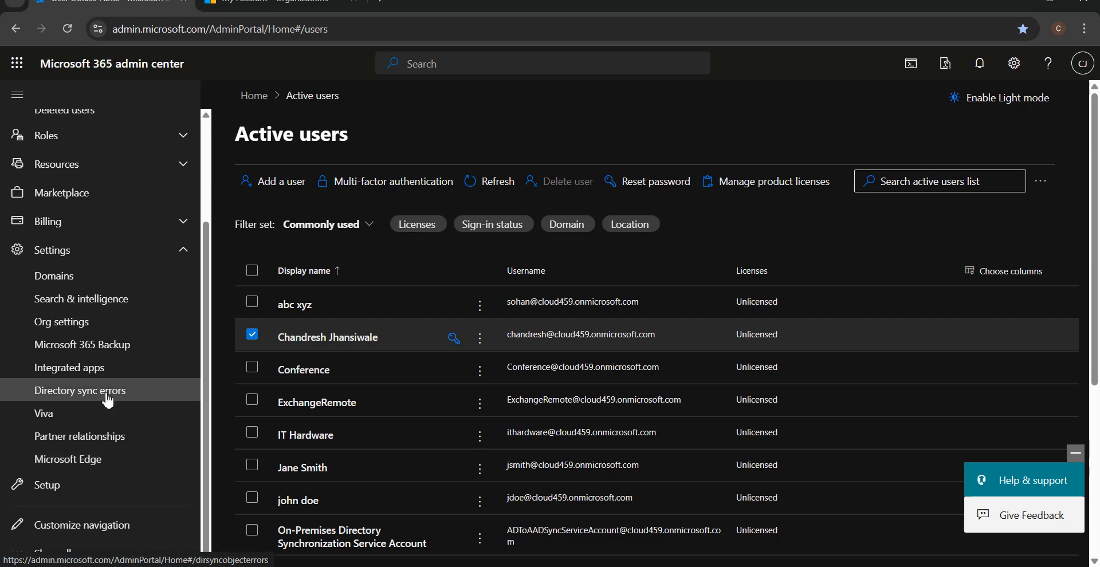
pyautogui.click(156, 20)
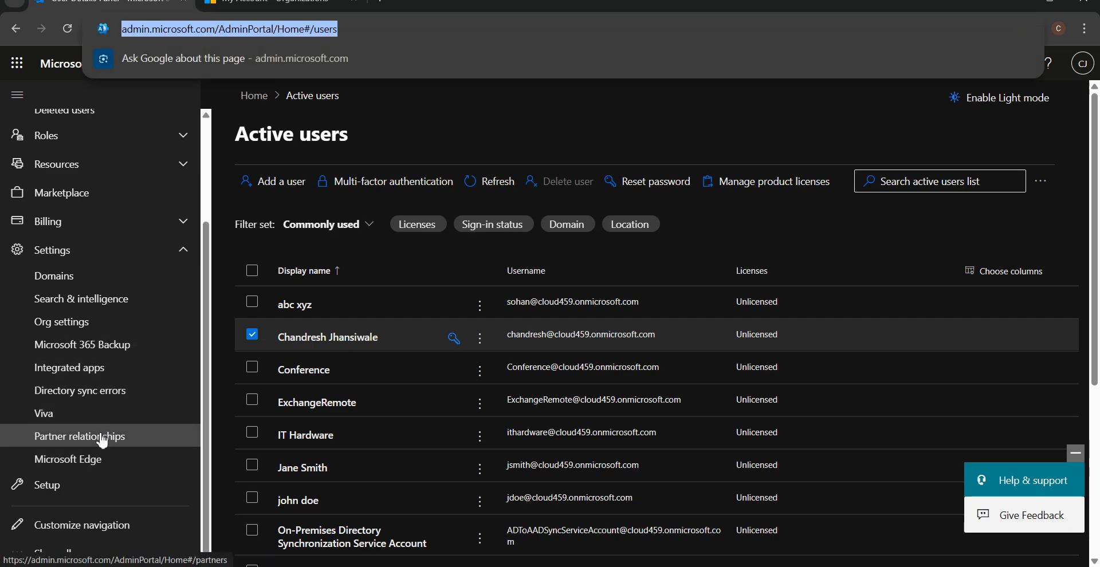
pyautogui.scroll(3, 113, 339)
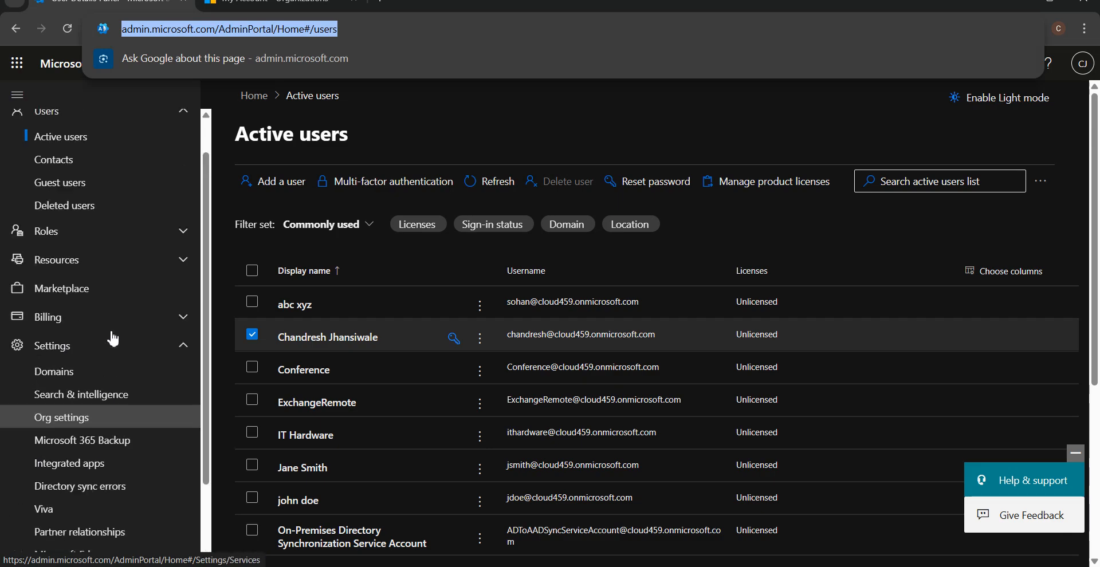
pyautogui.click(51, 358)
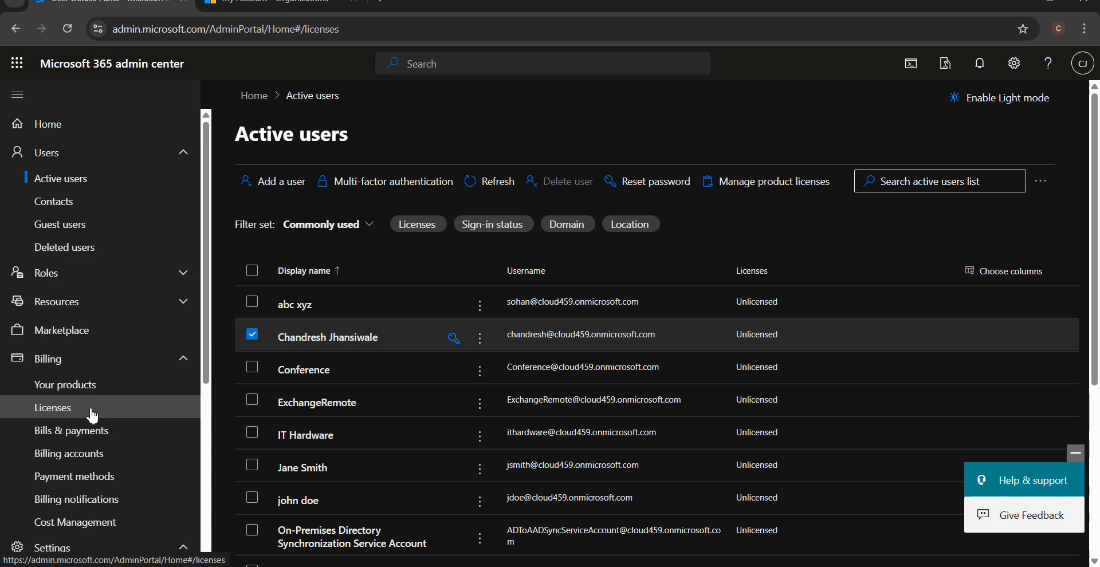
pyautogui.click(92, 408)
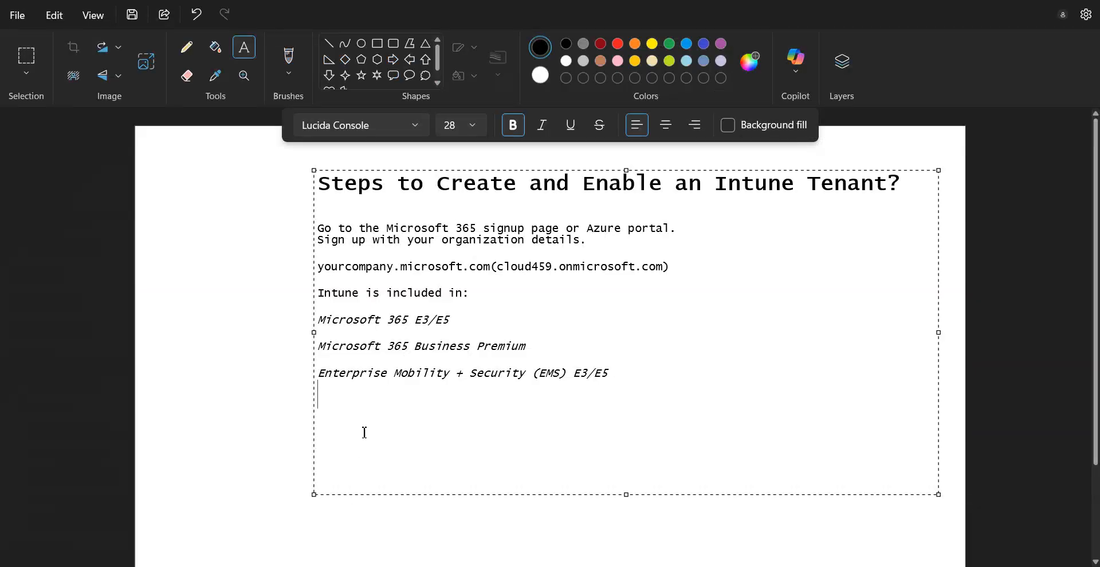
# Check the three italic plan lines in Paint, then bring up the admin center Licenses page.
pyautogui.moveTo(450, 321); pyautogui.dragTo(314, 319)
pyautogui.moveTo(527, 348); pyautogui.dragTo(316, 349)
pyautogui.moveTo(444, 374); pyautogui.dragTo(613, 374)
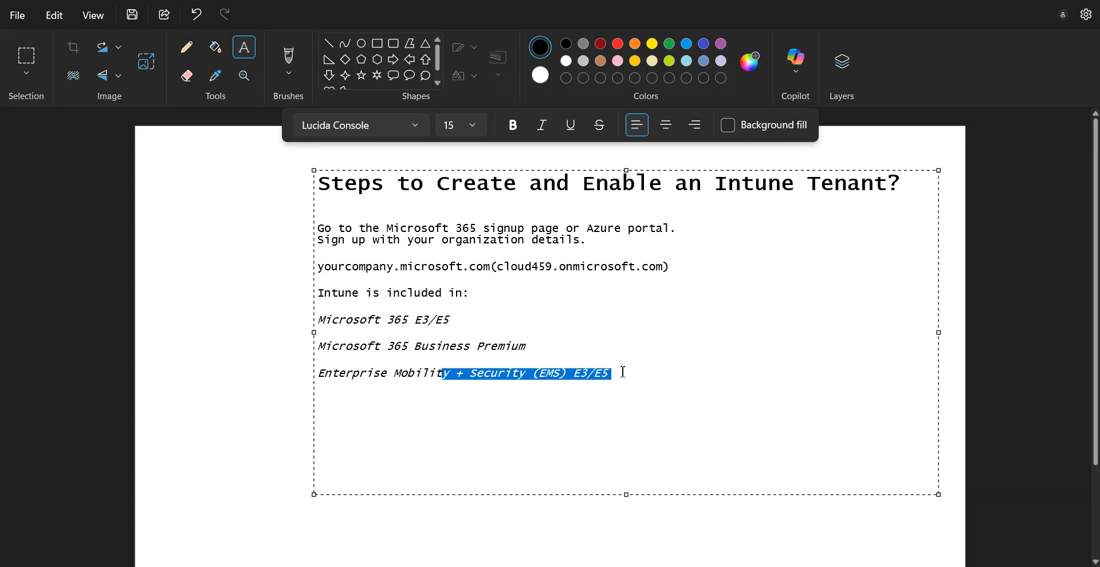
pyautogui.click(613, 374)
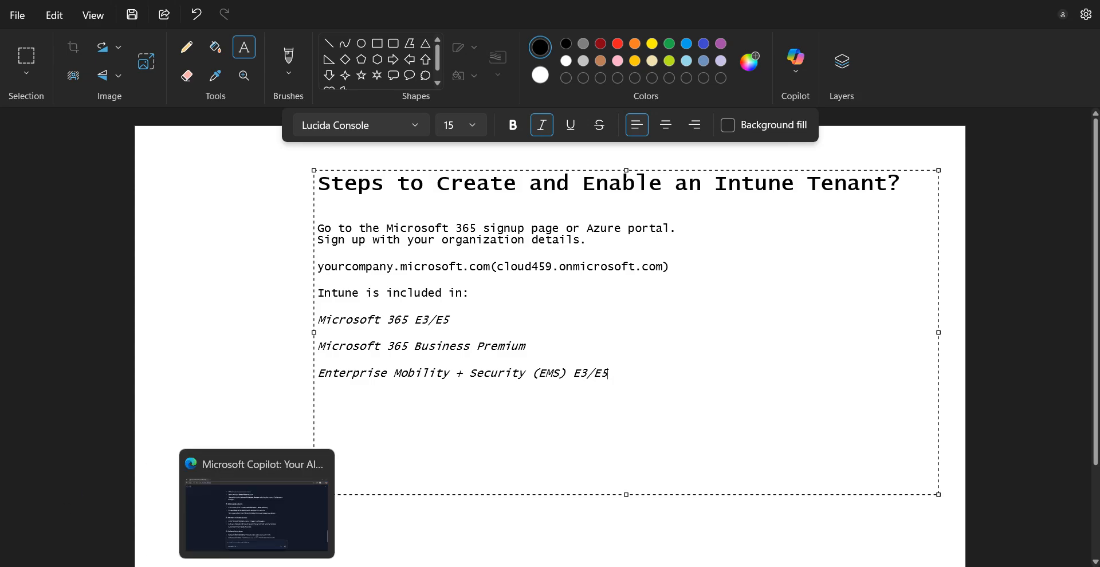
pyautogui.click(278, 458)
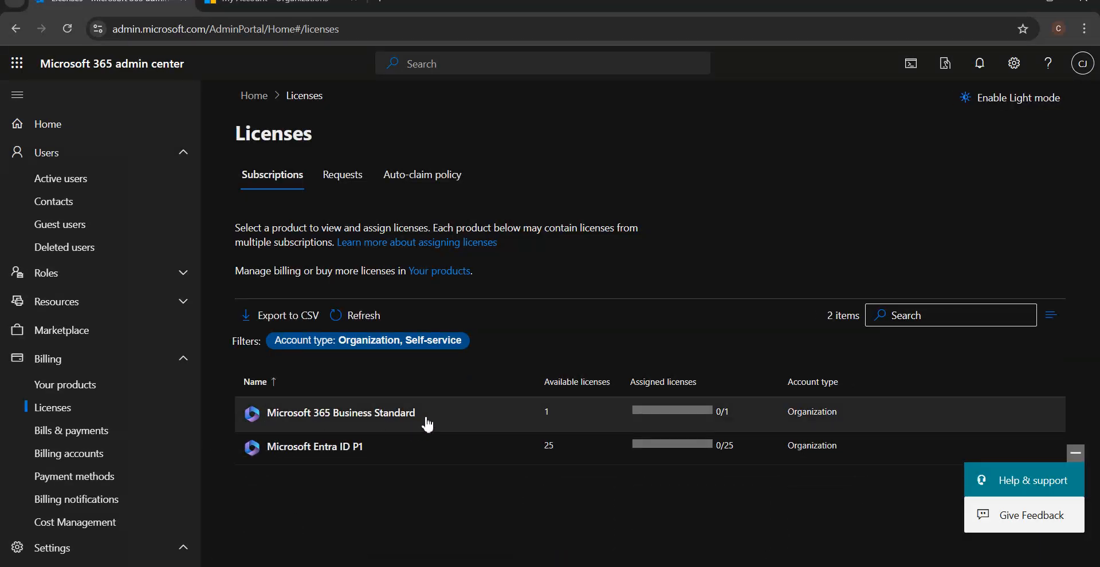
# Review the Business Standard licence details, close the My Account tab, and open a new tab.
pyautogui.moveTo(427, 424); pyautogui.dragTo(280, 413)
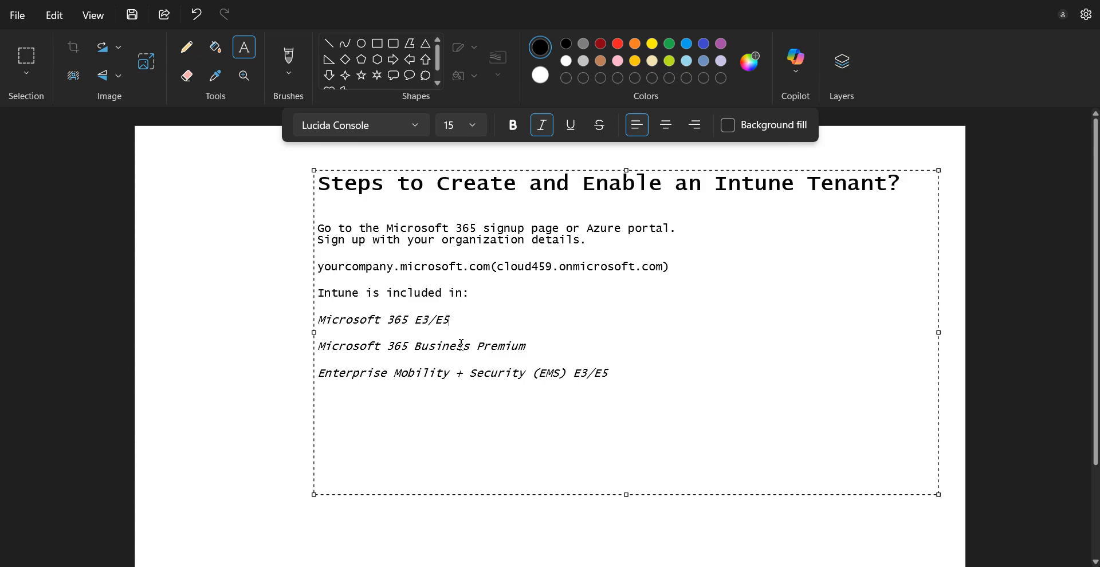
pyautogui.click(574, 362)
pyautogui.moveTo(887, 182); pyautogui.dragTo(801, 183)
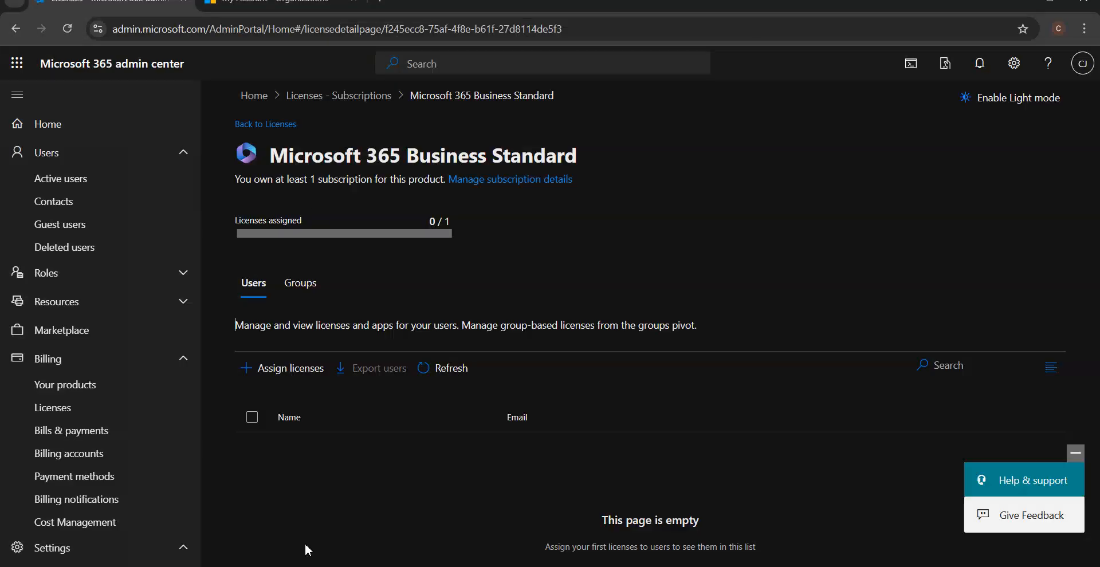
pyautogui.click(326, 7)
pyautogui.click(354, 1)
pyautogui.click(217, 2)
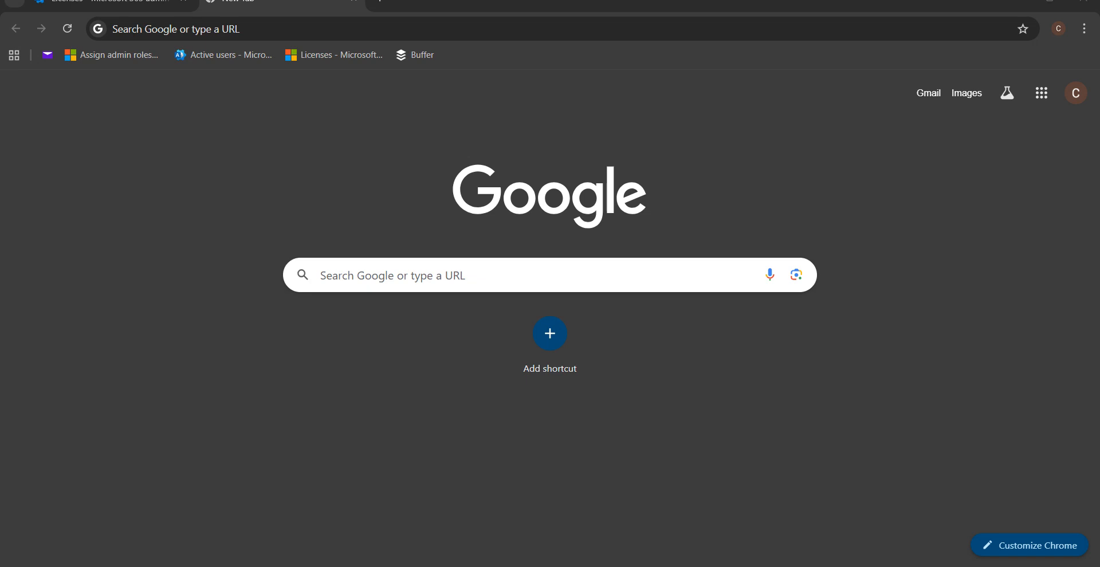
# Go to intune.microsoft.com and sign in to the Intune admin center Home for HMW Pvt Ltd.
pyautogui.click(610, 491)
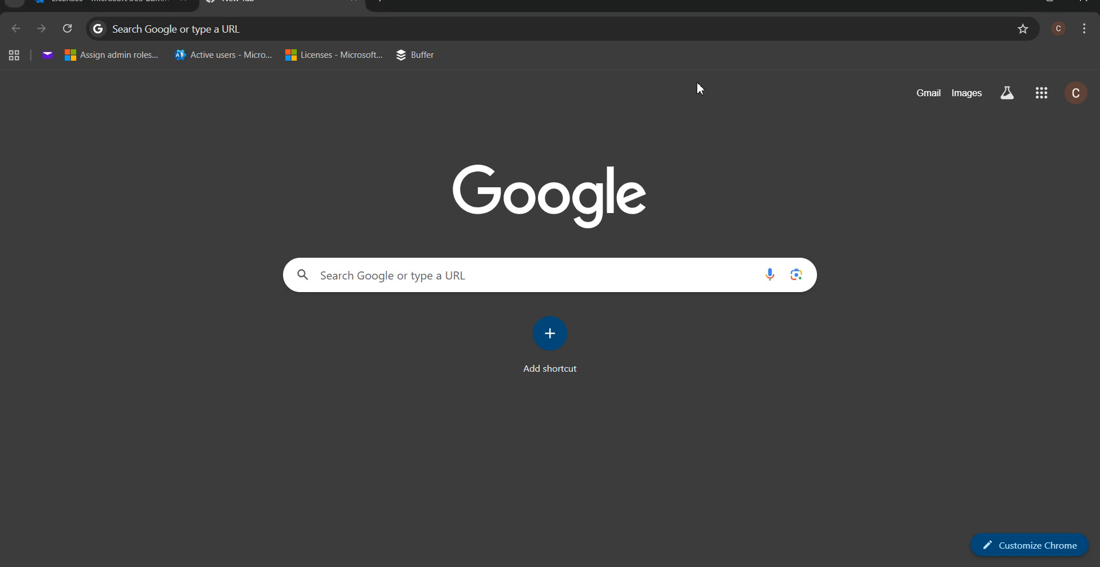
pyautogui.click(672, 28)
pyautogui.write('intu')
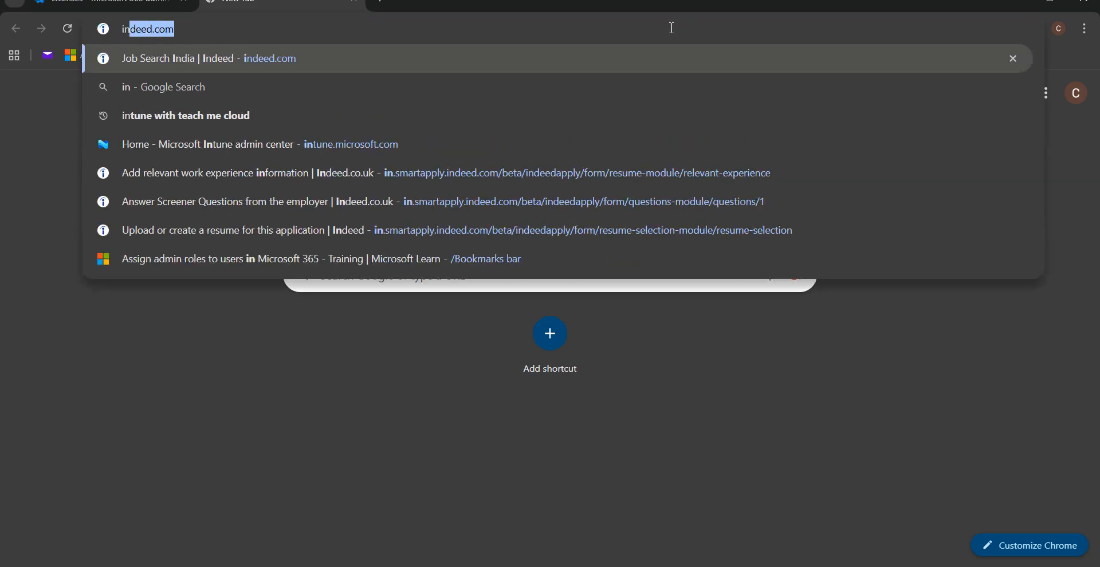
pyautogui.press('Return')
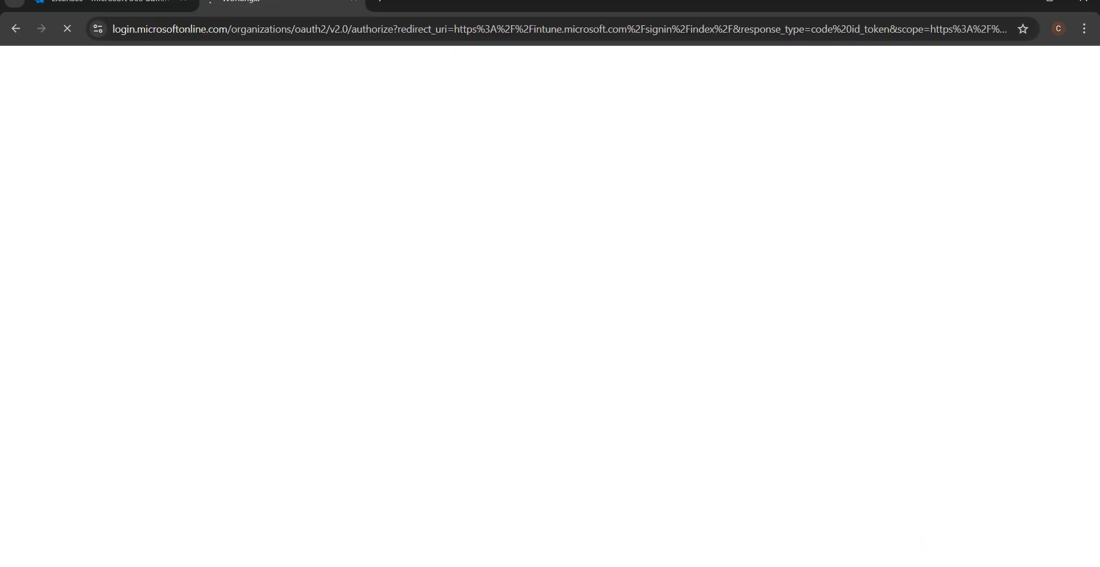
pyautogui.click(909, 566)
pyautogui.rightClick(860, 544)
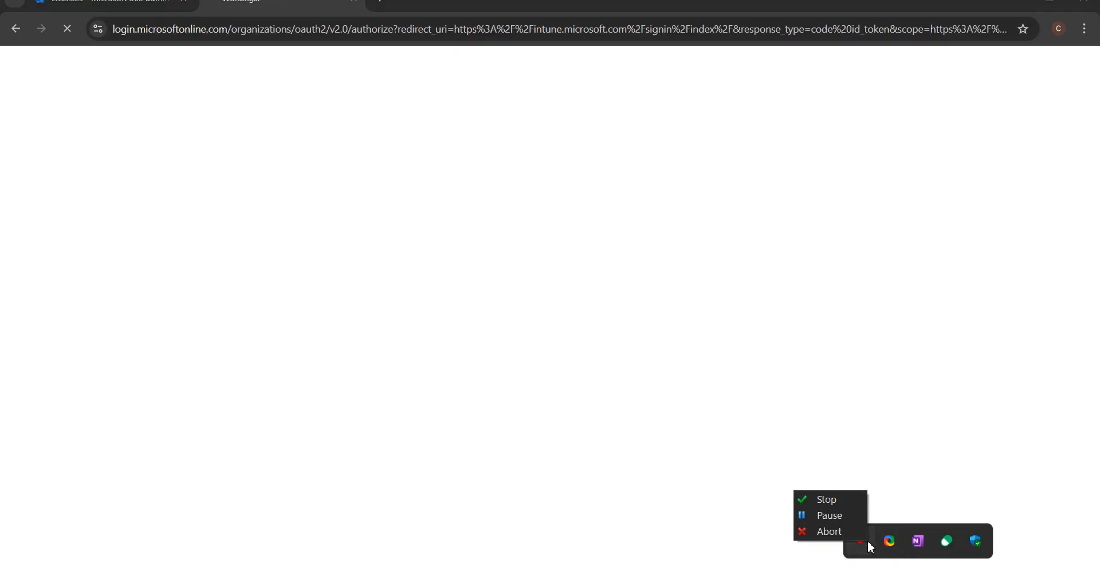
pyautogui.click(826, 517)
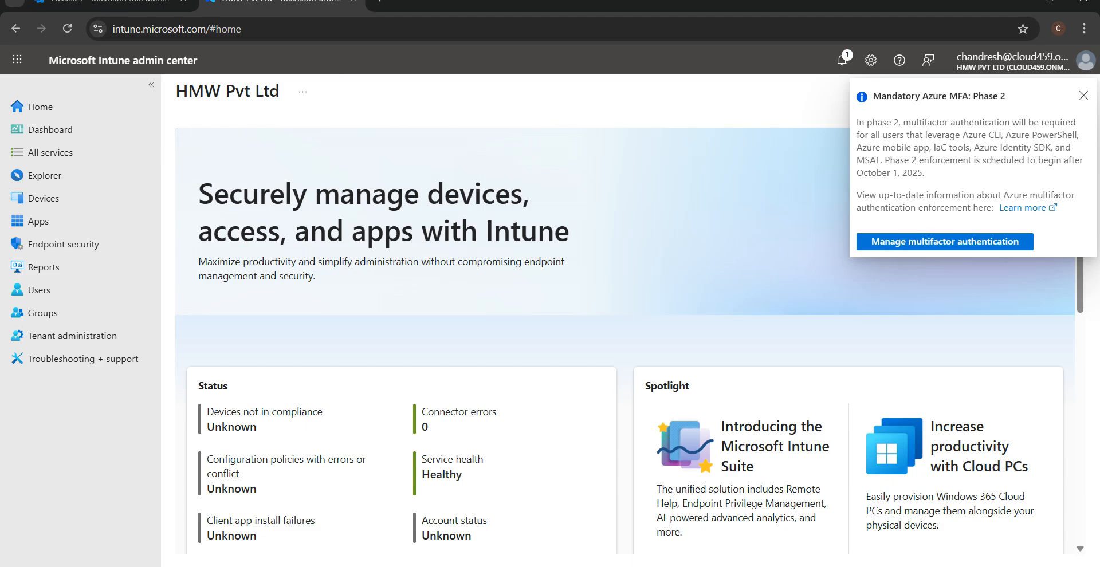
pyautogui.click(193, 9)
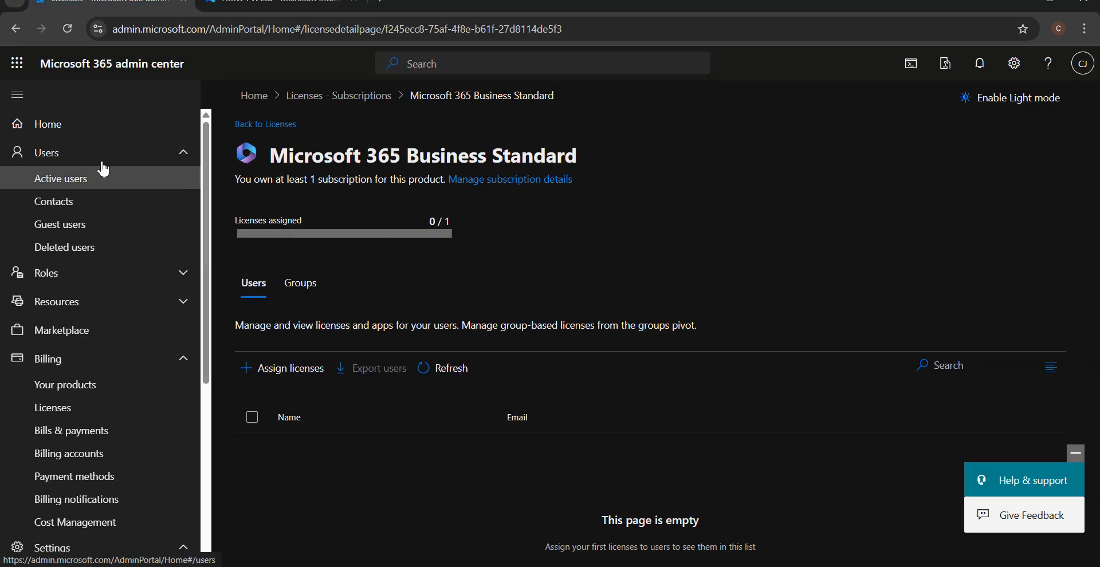
# From the admin center Home, open Org settings under Settings.
pyautogui.click(101, 131)
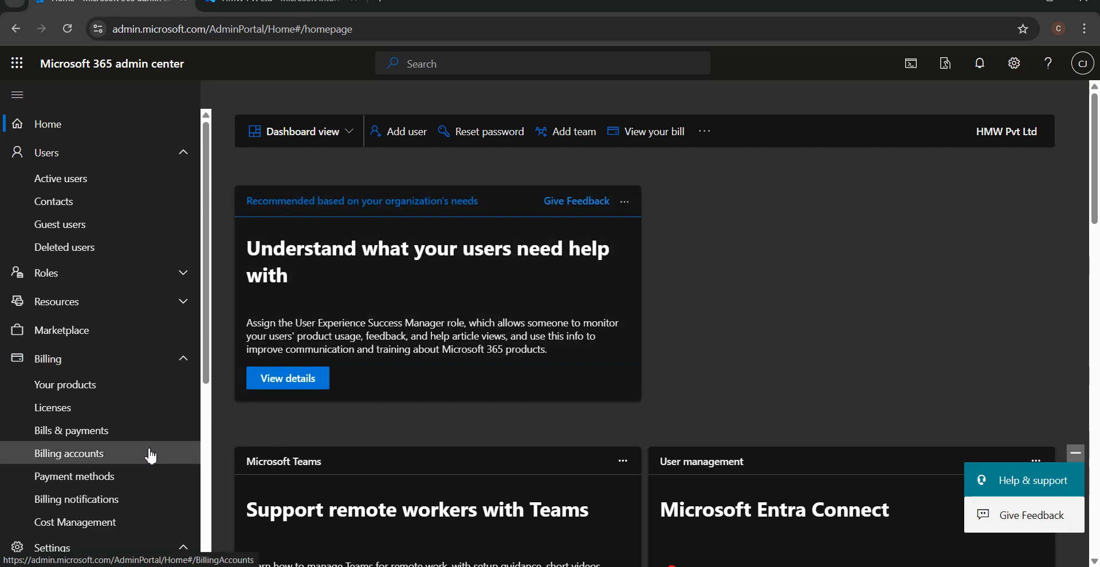
pyautogui.click(114, 358)
pyautogui.click(115, 388)
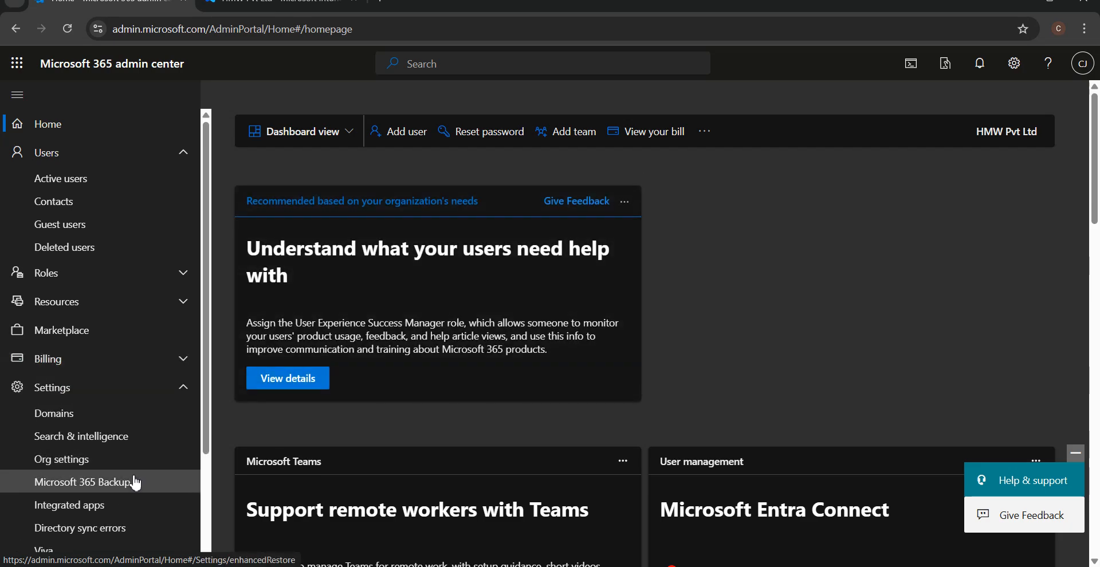
pyautogui.click(113, 458)
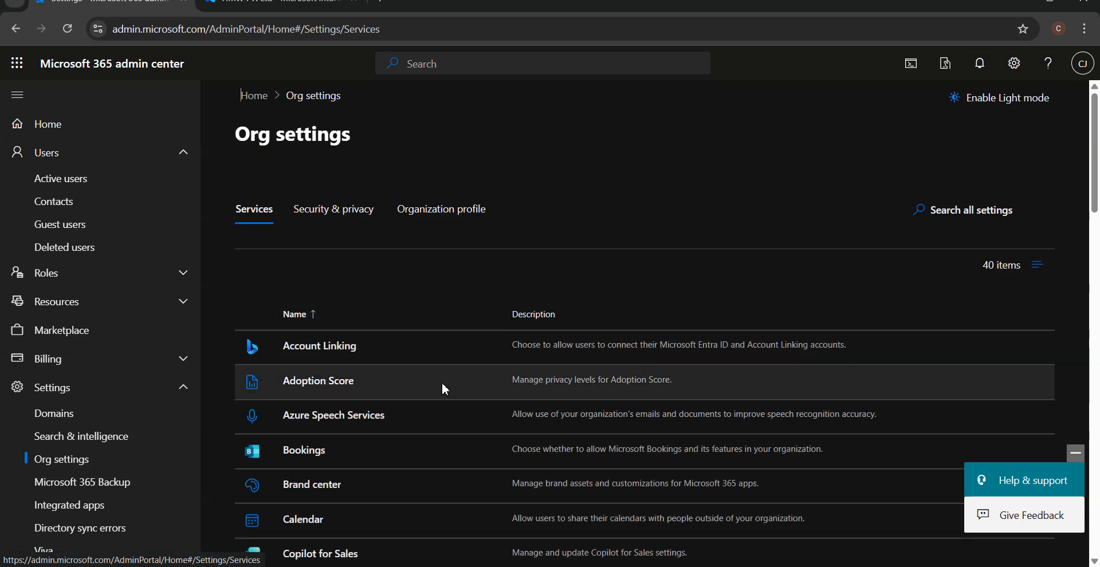
pyautogui.scroll(-5, 442, 384)
pyautogui.scroll(5, 442, 390)
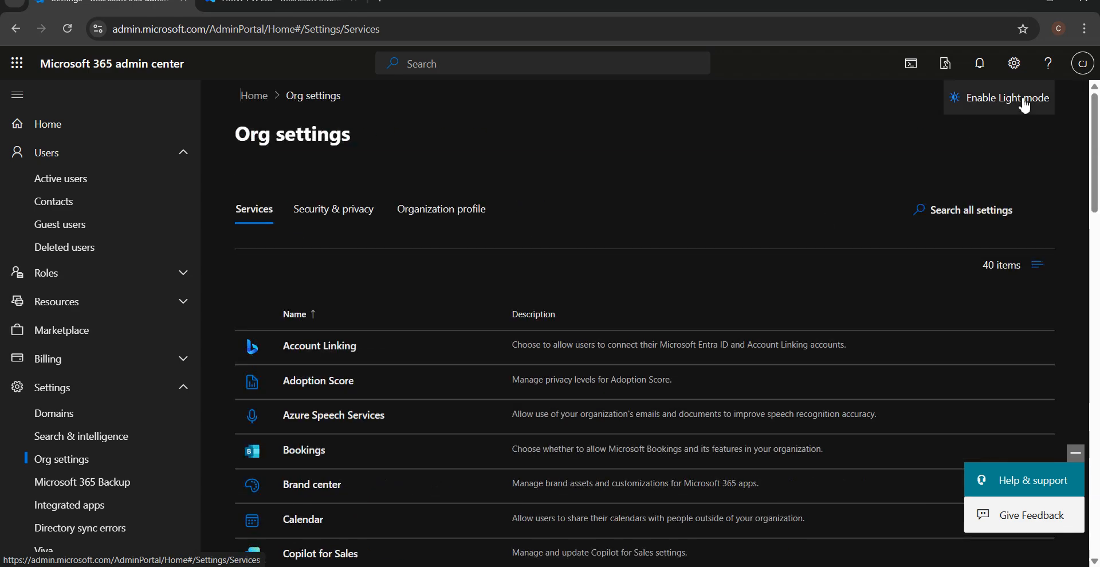
# View the account's Organizations in My Account, confirming HMW Pvt Ltd as home organization.
pyautogui.click(1082, 63)
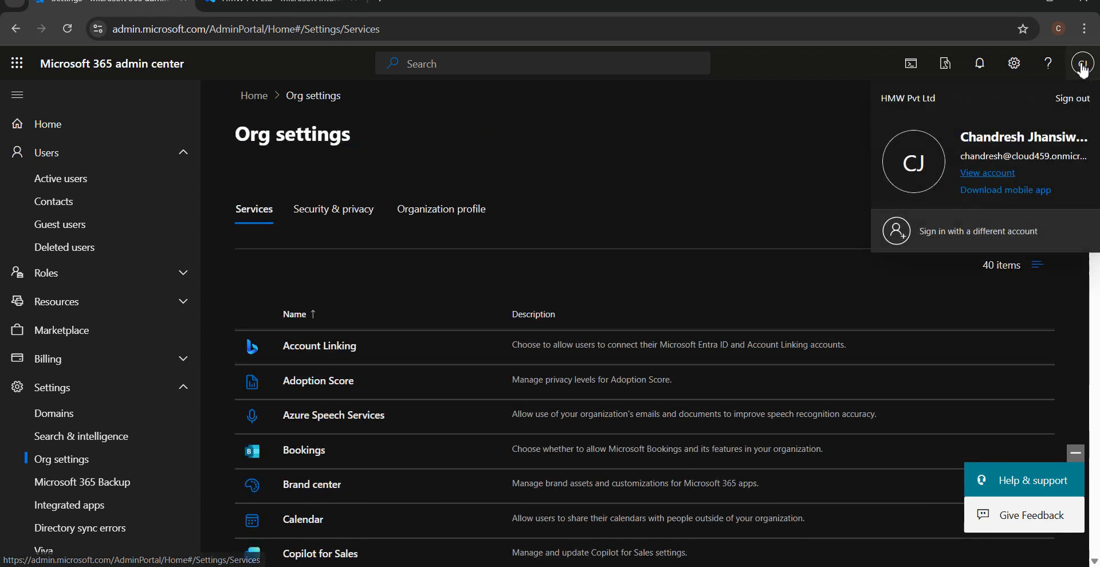
pyautogui.click(1010, 179)
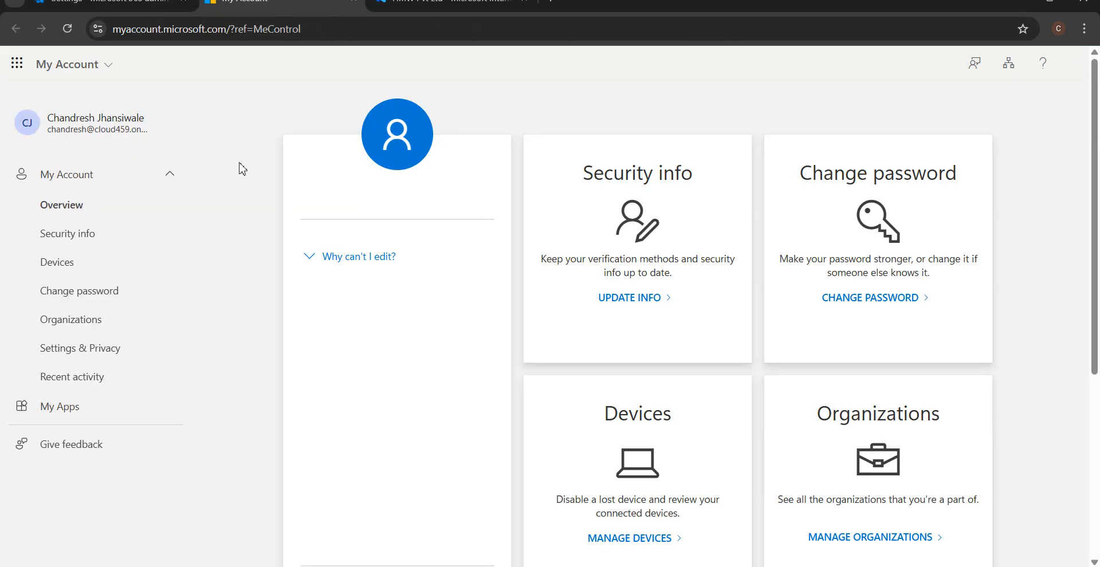
pyautogui.click(72, 328)
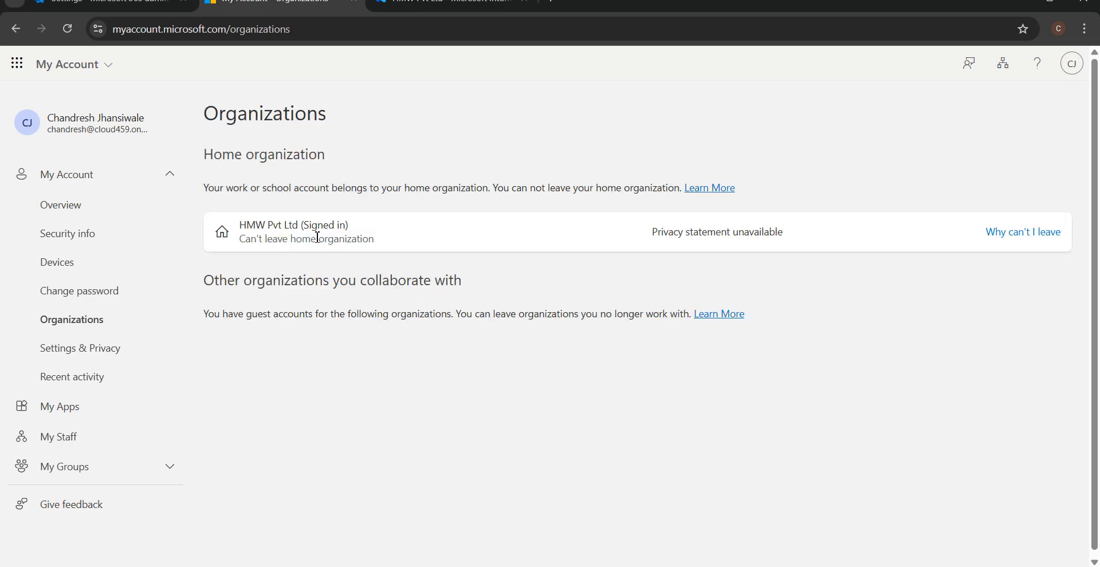
pyautogui.click(450, 3)
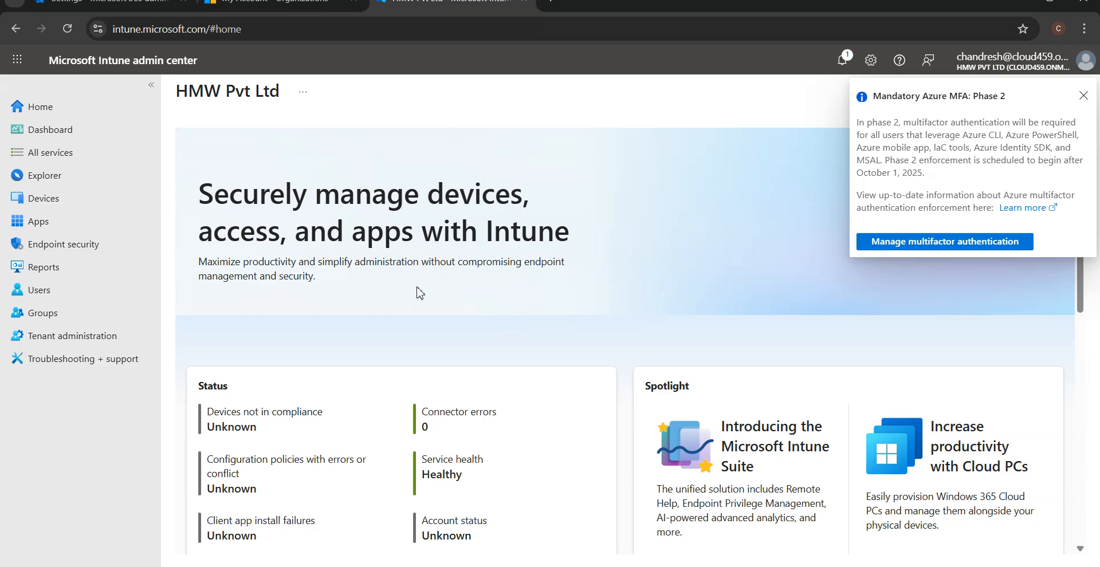
# Open Intune's Devices overview, then add 'GA' below the licence list in Paint.
pyautogui.doubleClick(221, 36)
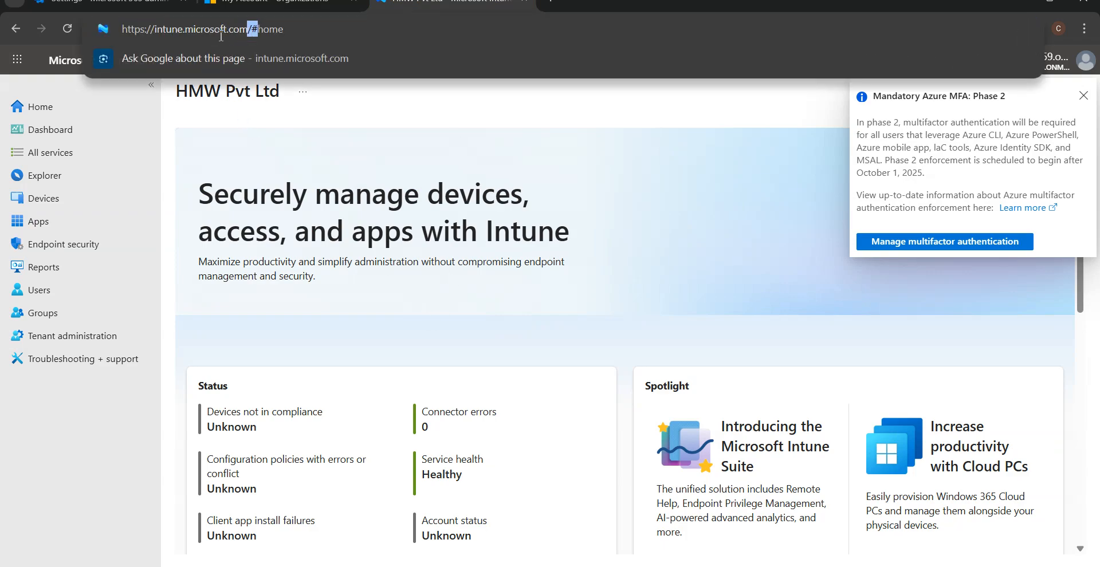
pyautogui.click(65, 198)
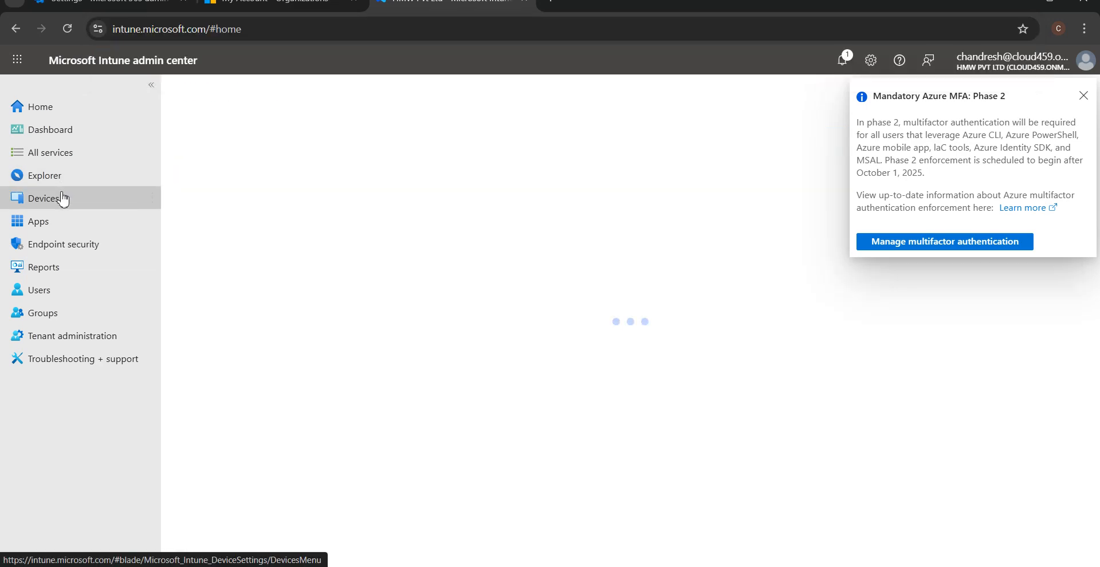
pyautogui.moveTo(320, 566)
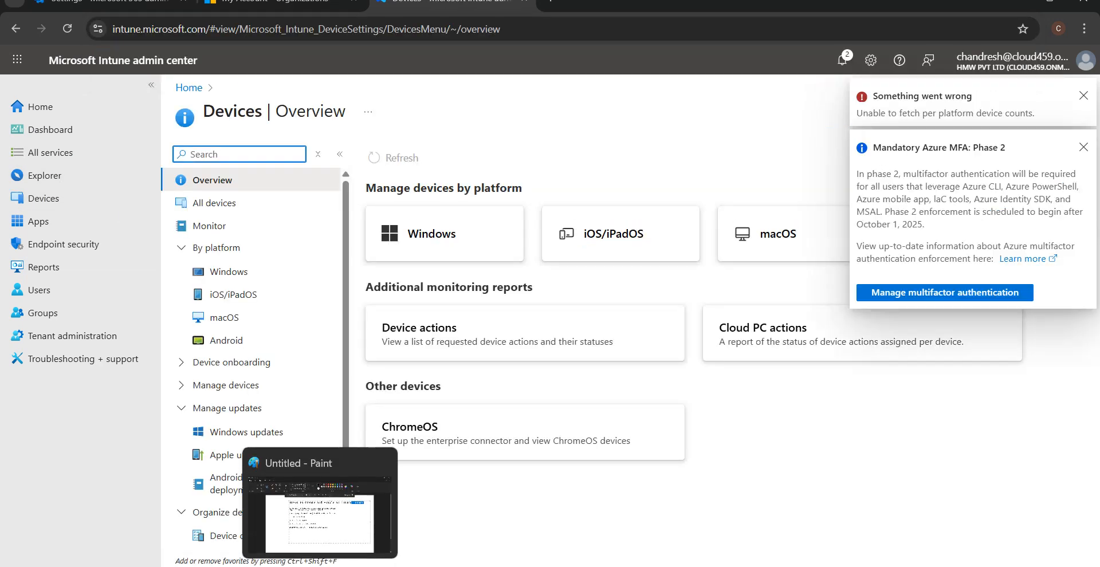
pyautogui.click(319, 516)
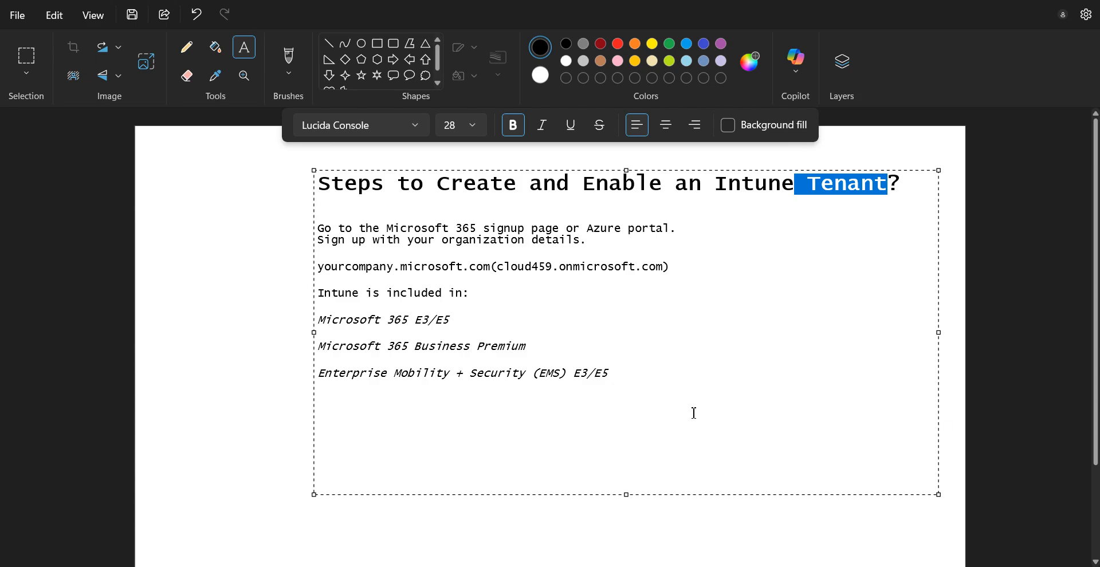
pyautogui.click(665, 381)
pyautogui.write('GA')
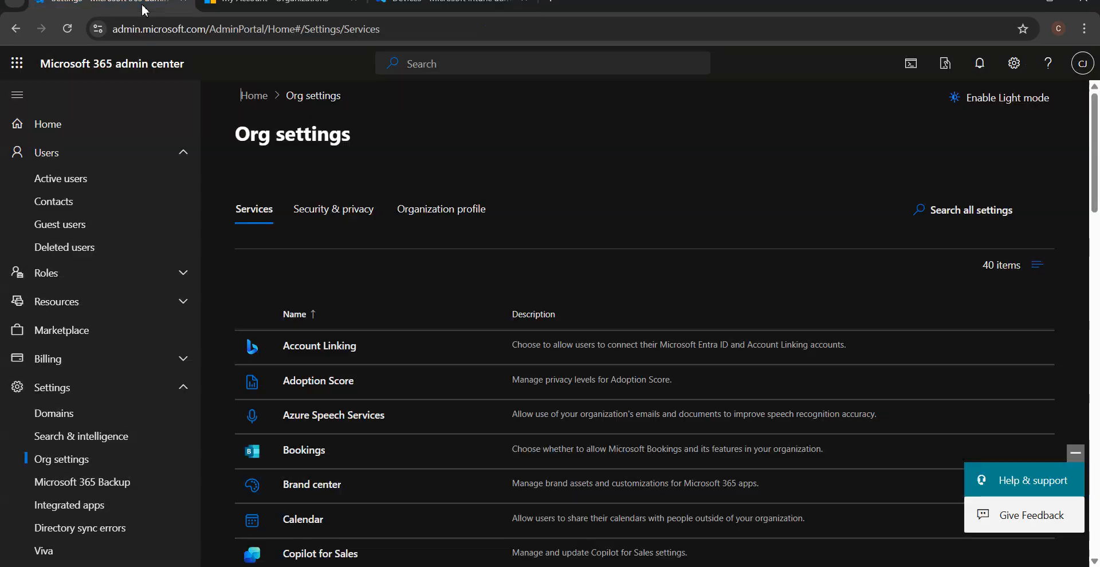
# Open the admin user's details in Active users and confirm the Global Administrator role.
pyautogui.click(91, 180)
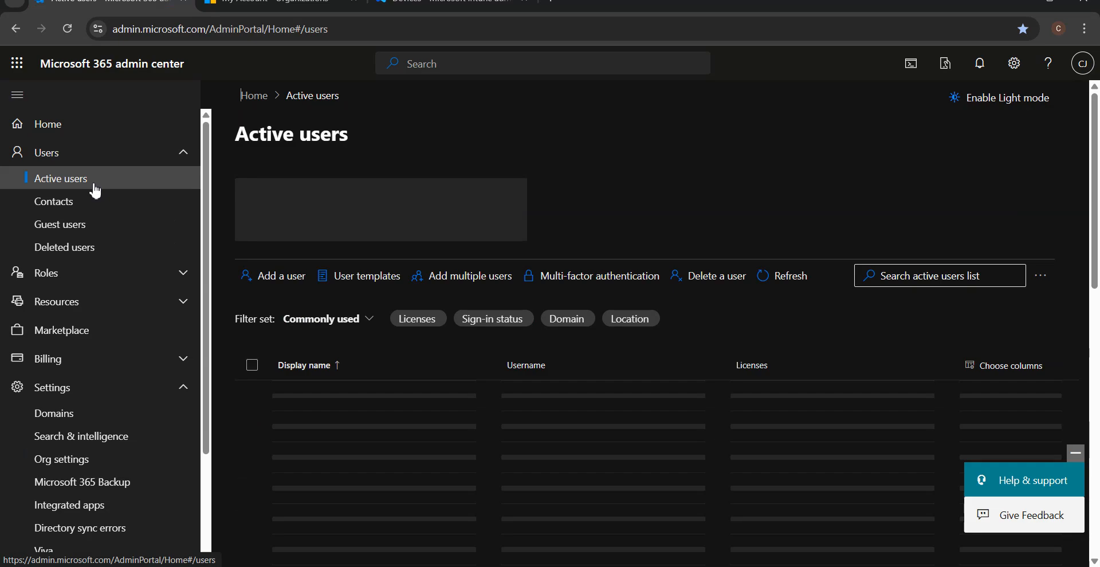
pyautogui.click(328, 432)
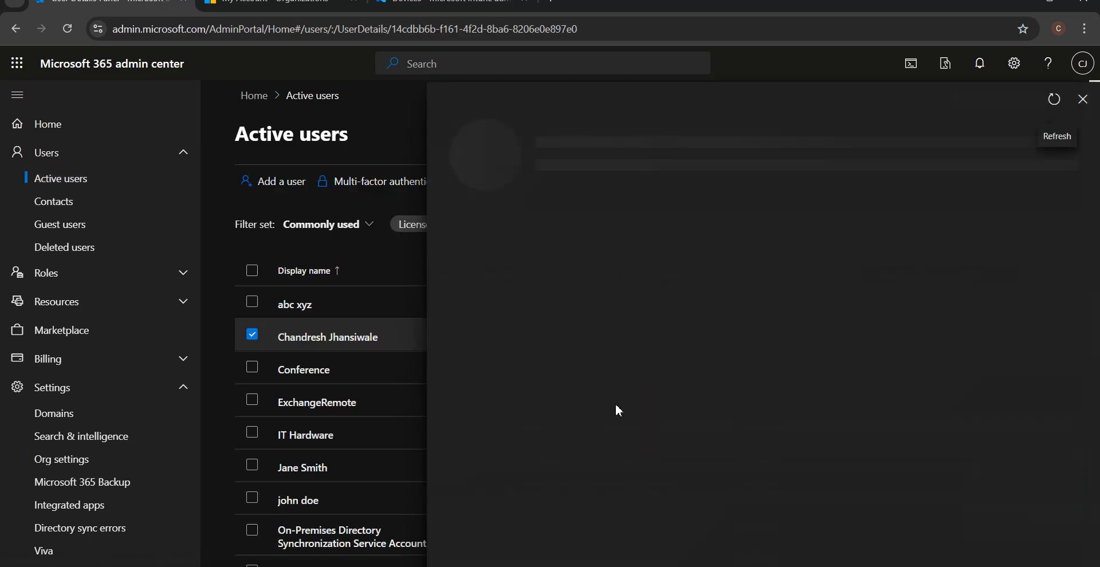
pyautogui.scroll(-3, 636, 409)
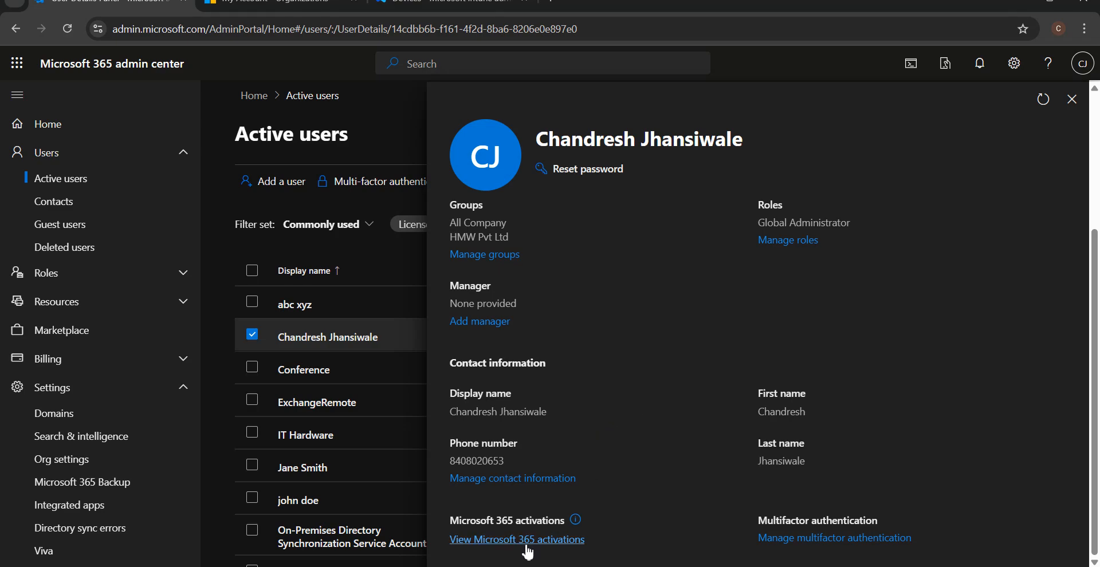
pyautogui.scroll(1, 562, 479)
pyautogui.scroll(3, 562, 485)
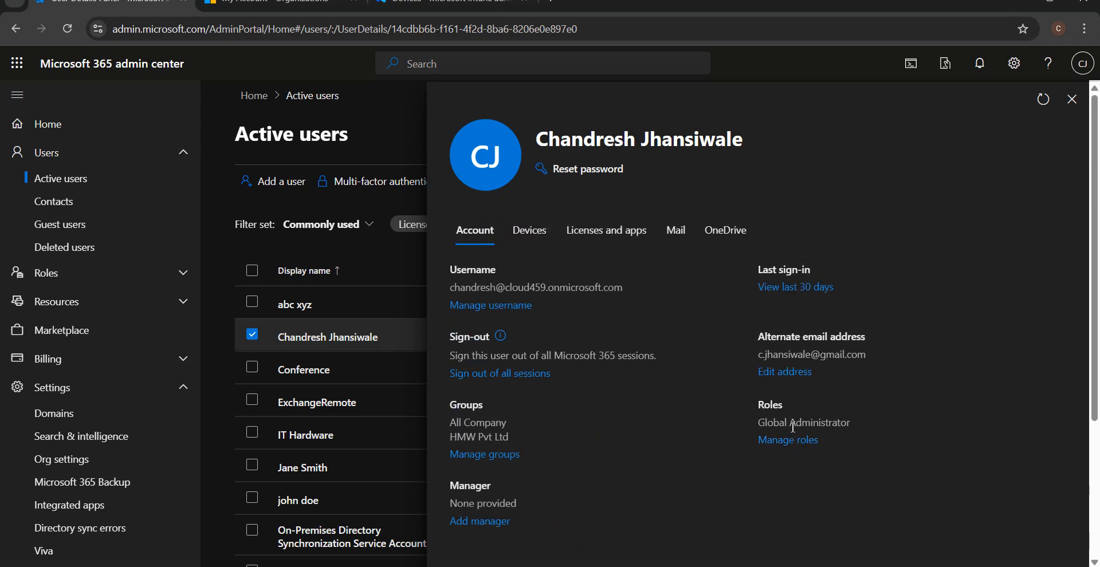
pyautogui.moveTo(878, 430); pyautogui.dragTo(758, 420)
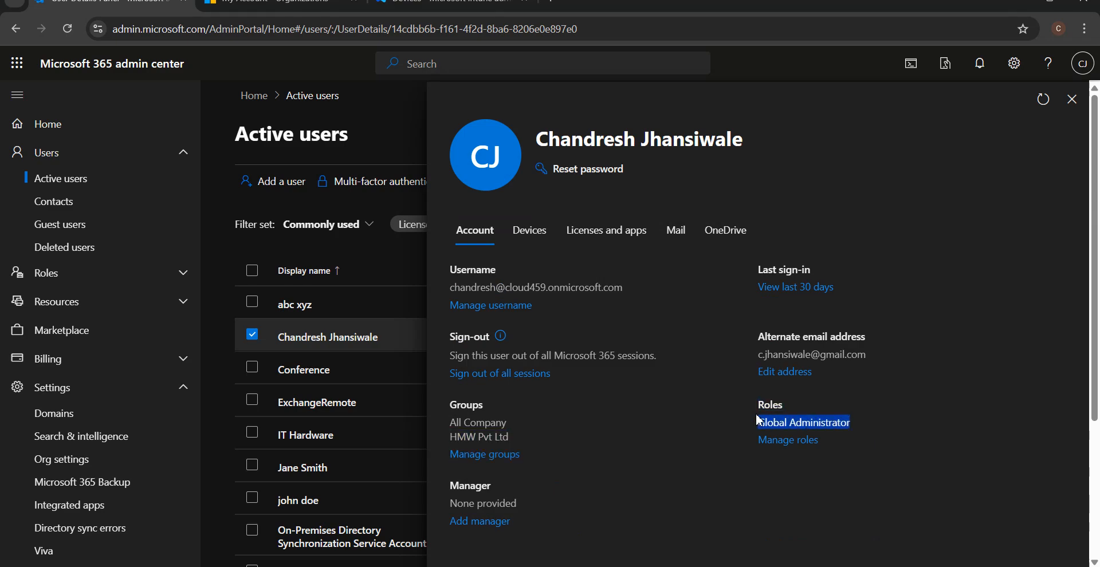
# Confirm the admin user has no licences, then close the details and clear the selection.
pyautogui.click(623, 240)
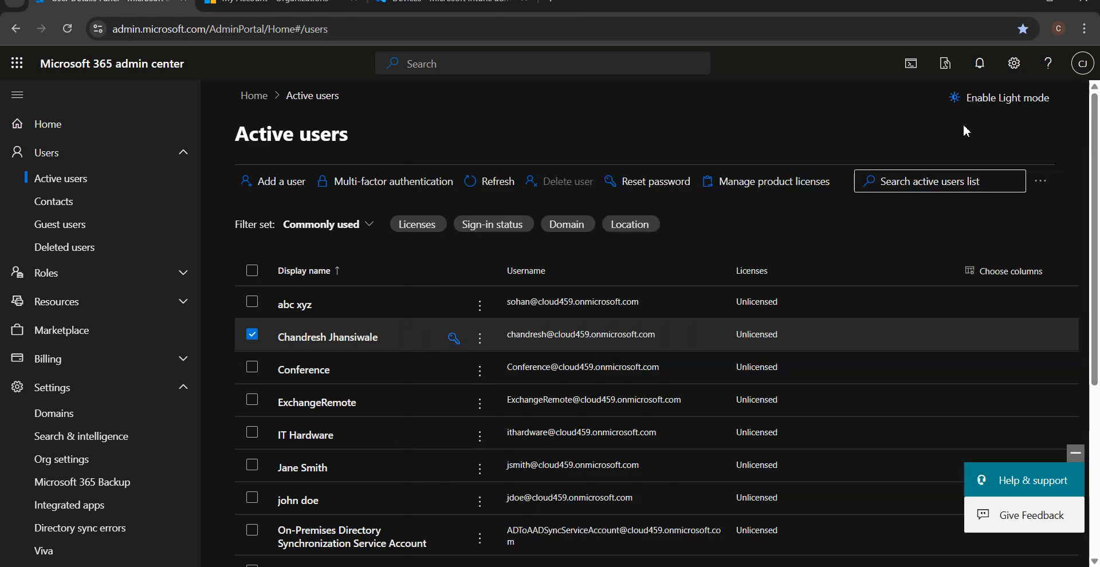
pyautogui.click(1072, 99)
pyautogui.click(252, 335)
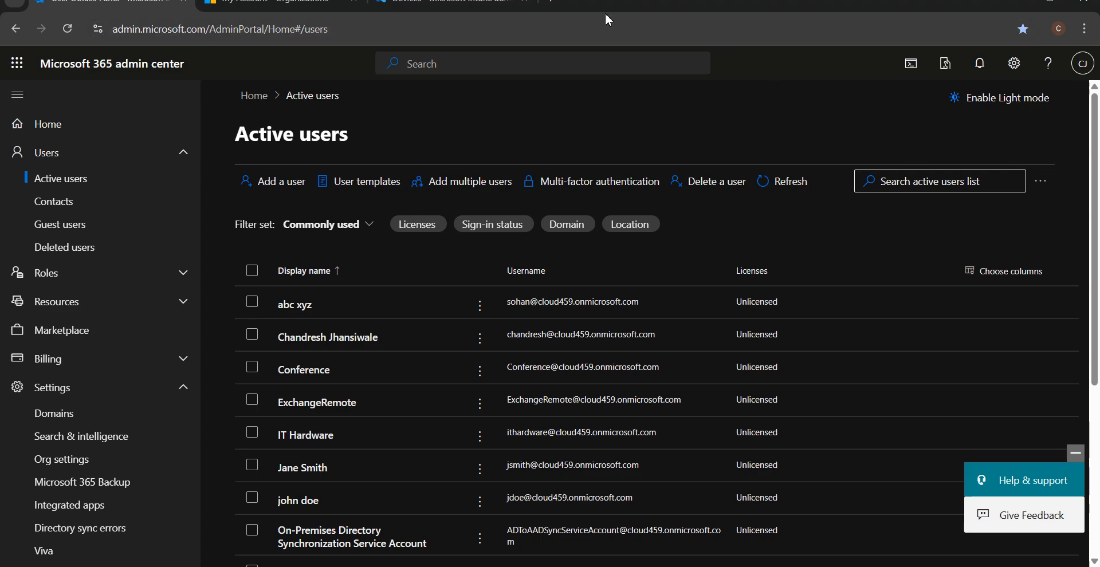
pyautogui.click(510, 5)
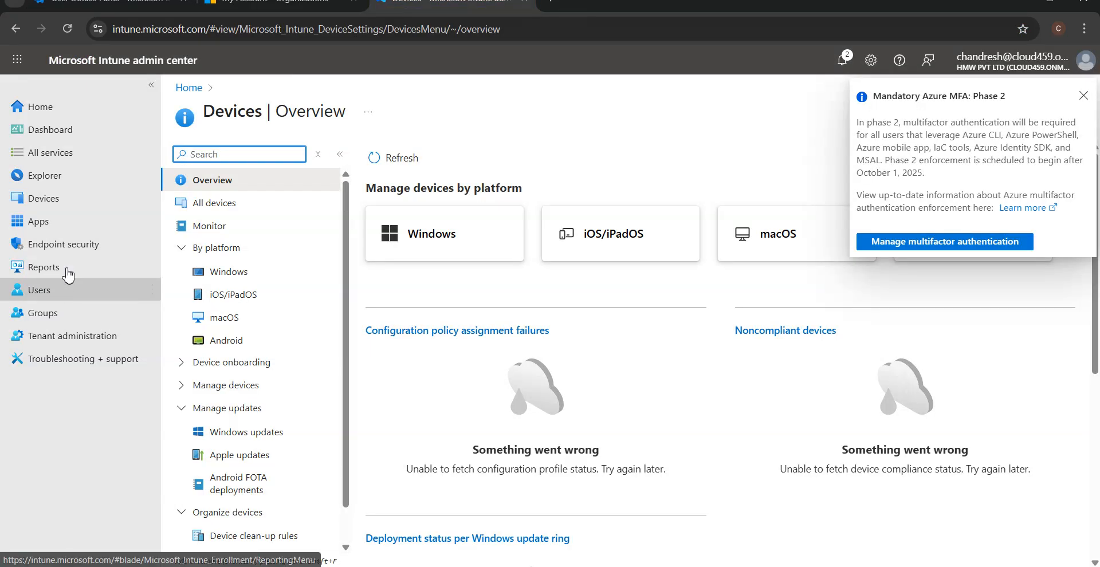
# Confirm Endpoint security is inaccessible and view Multitenant collaboration under Tenant administration.
pyautogui.click(77, 253)
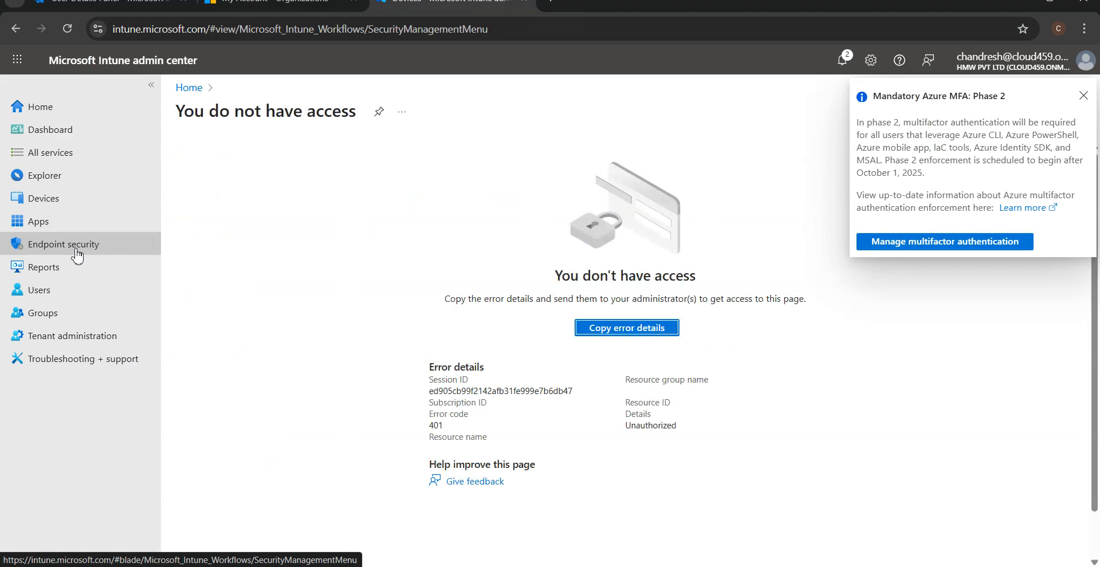
pyautogui.click(94, 344)
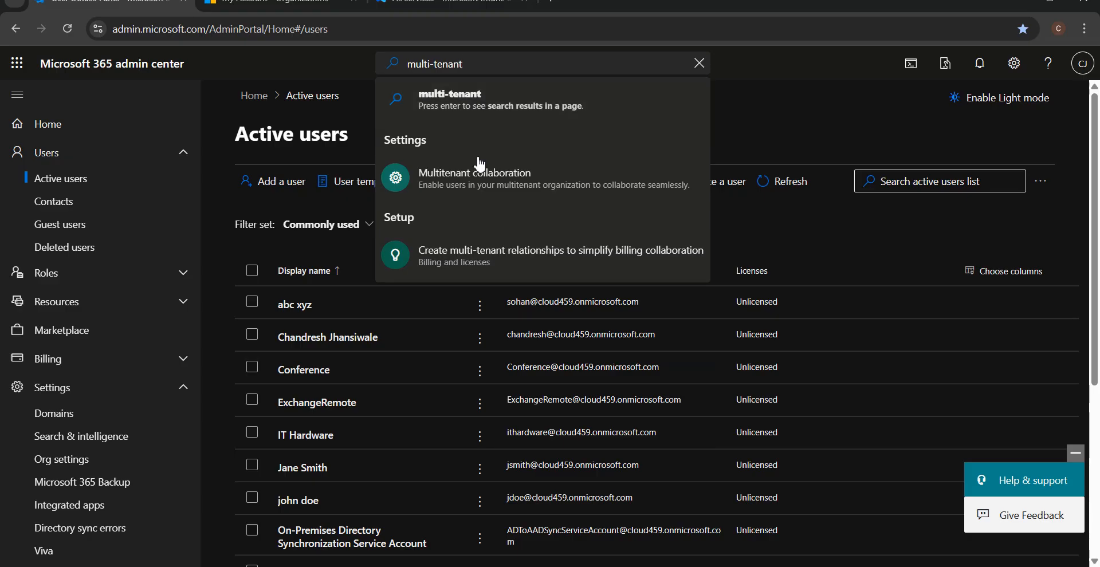
pyautogui.click(480, 174)
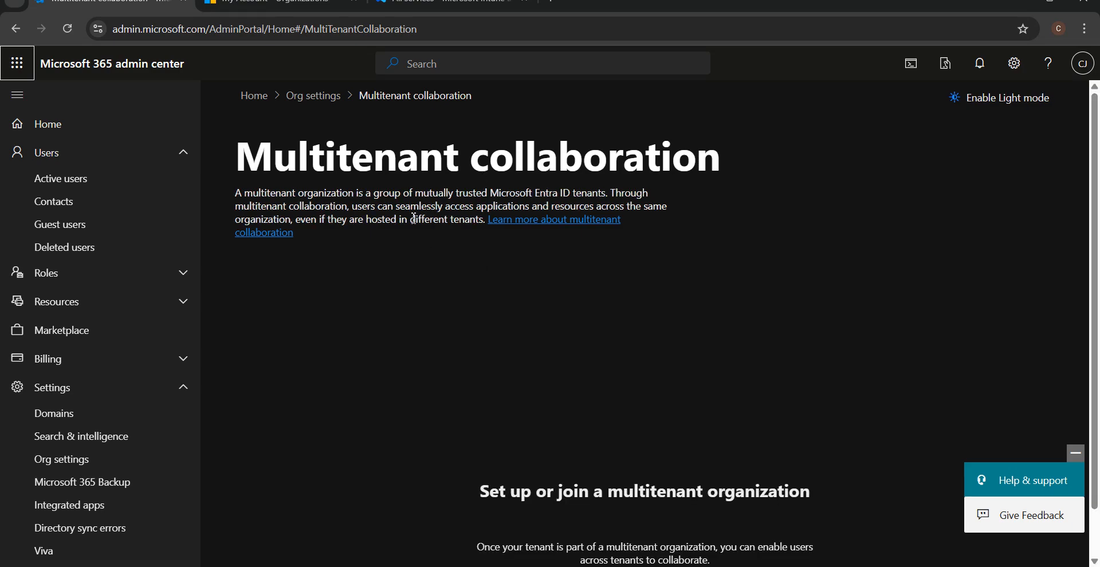
pyautogui.moveTo(235, 193); pyautogui.dragTo(299, 193)
# Compare the home organization HMW Pvt Ltd in My Account against the Paint Intune notes.
pyautogui.click(263, 4)
pyautogui.moveTo(348, 225); pyautogui.dragTo(223, 228)
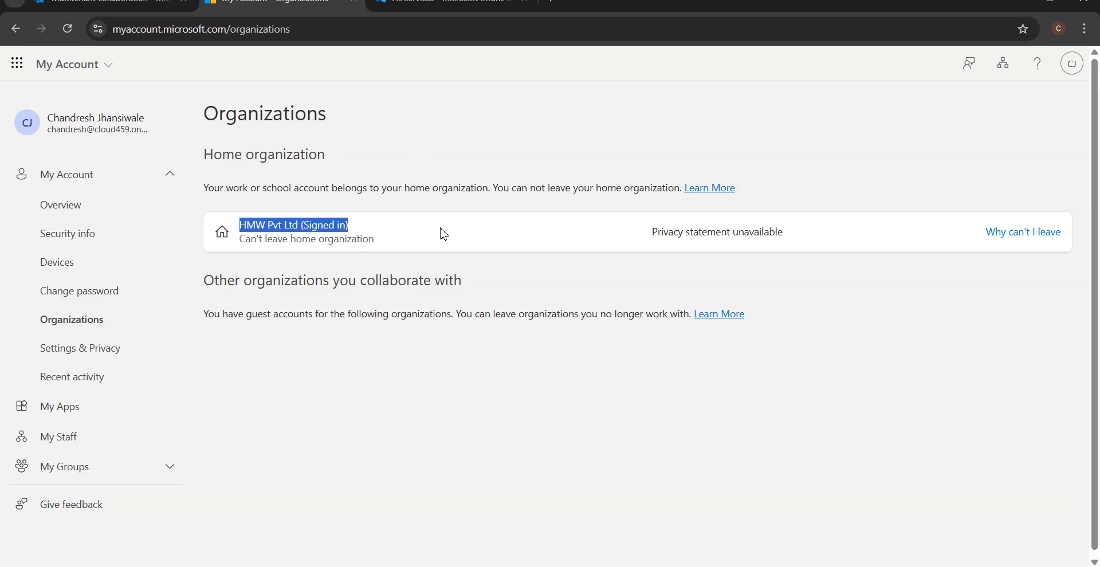
pyautogui.click(436, 8)
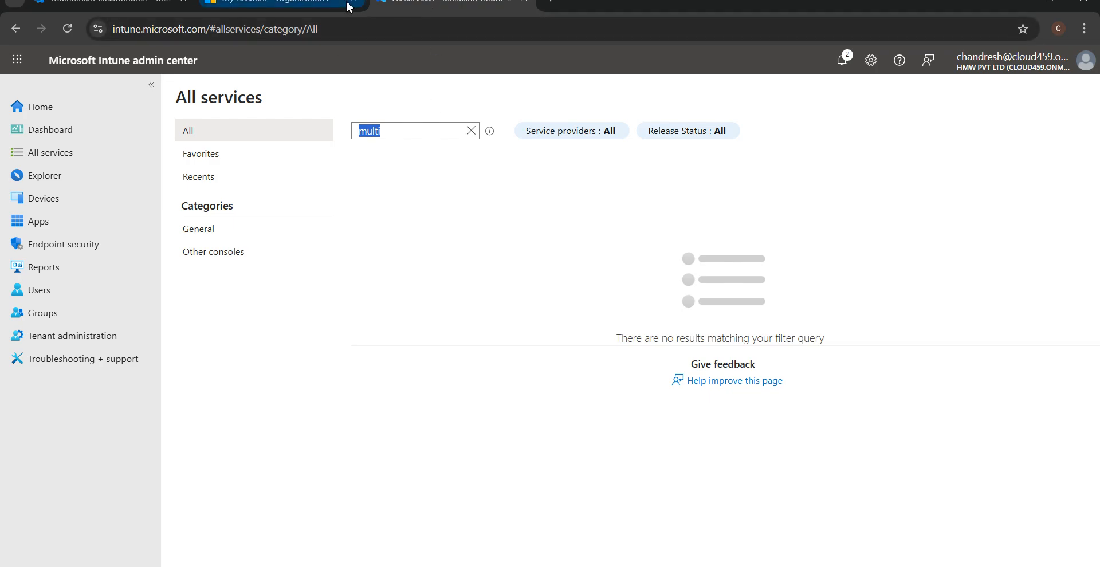
pyautogui.click(280, 6)
pyautogui.click(382, 136)
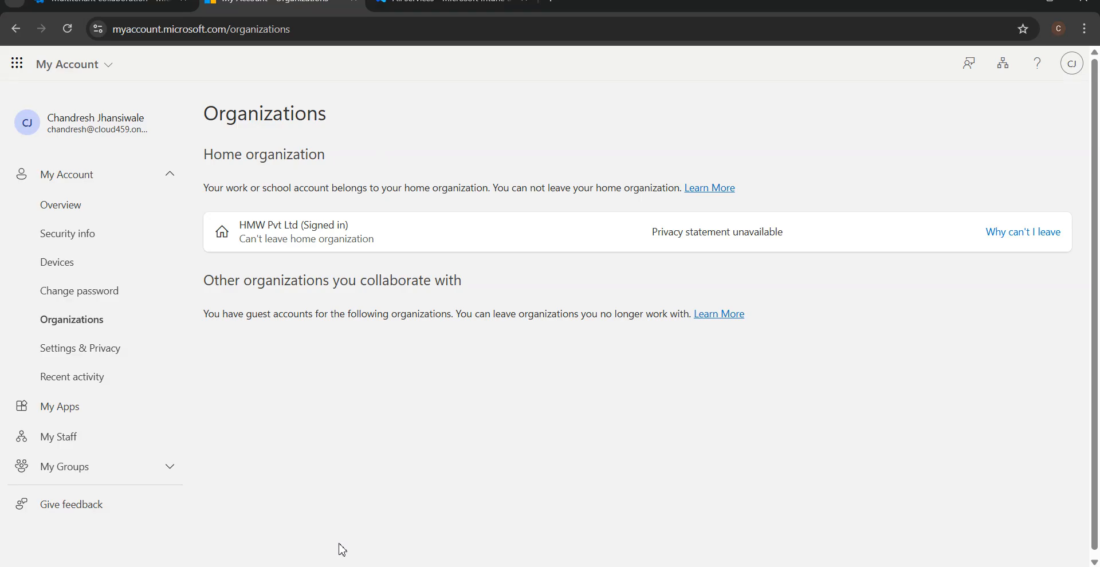
pyautogui.click(339, 565)
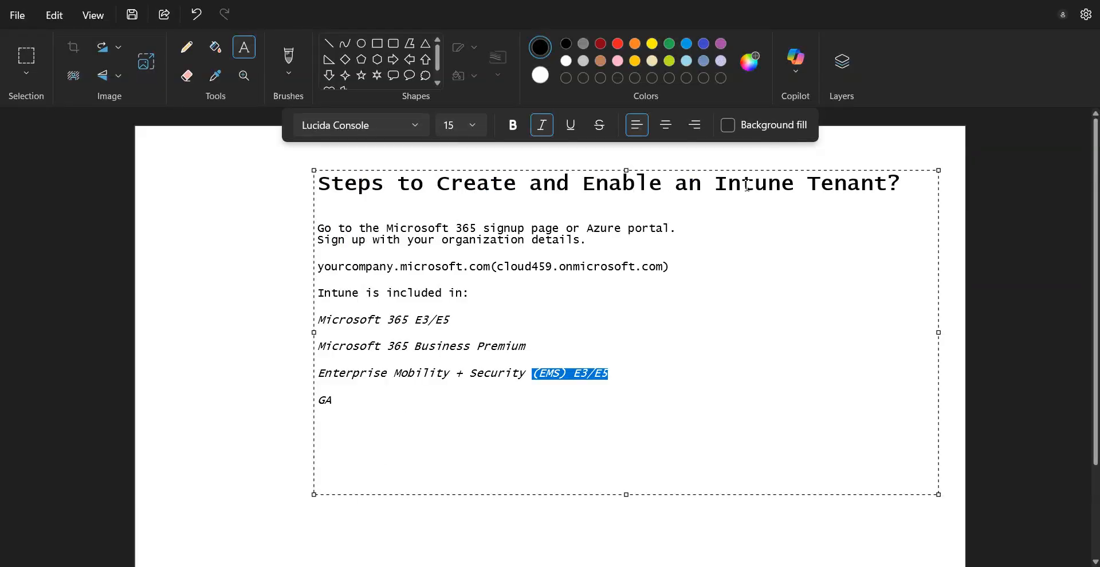
pyautogui.moveTo(715, 183); pyautogui.dragTo(781, 184)
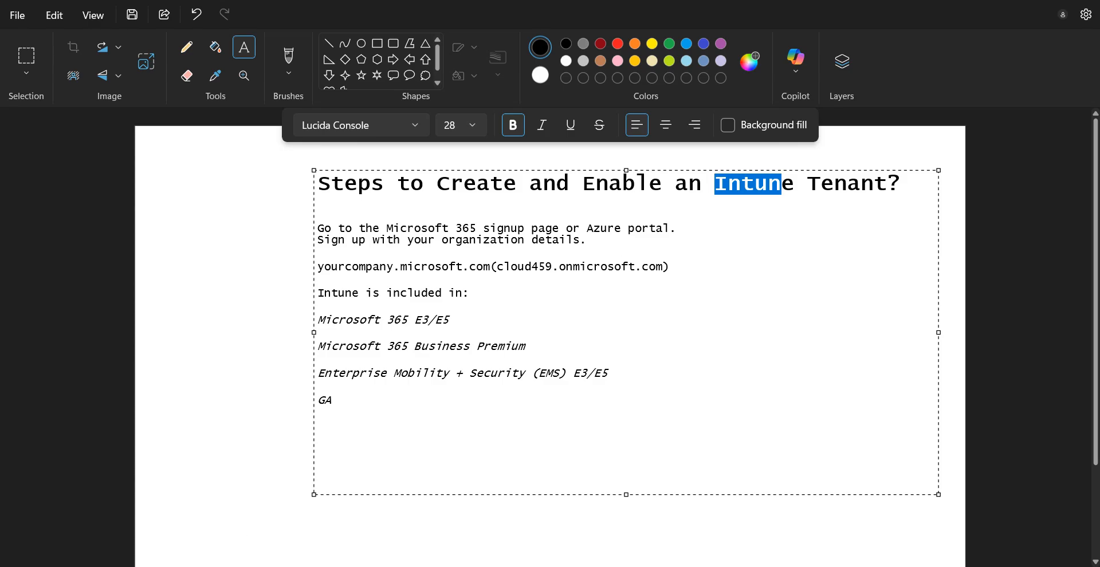
pyautogui.click(296, 566)
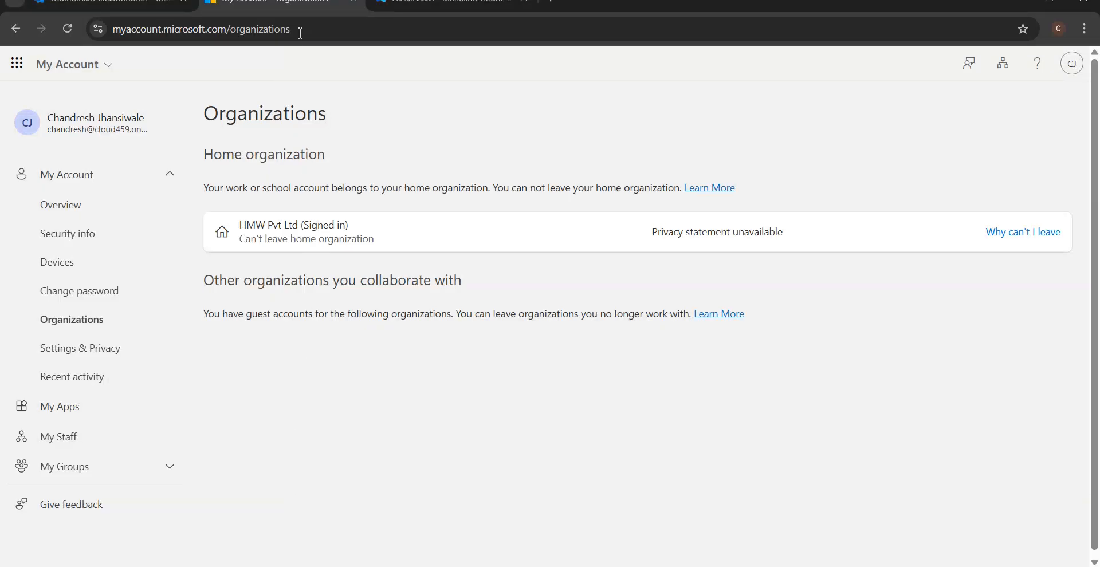
pyautogui.click(396, 3)
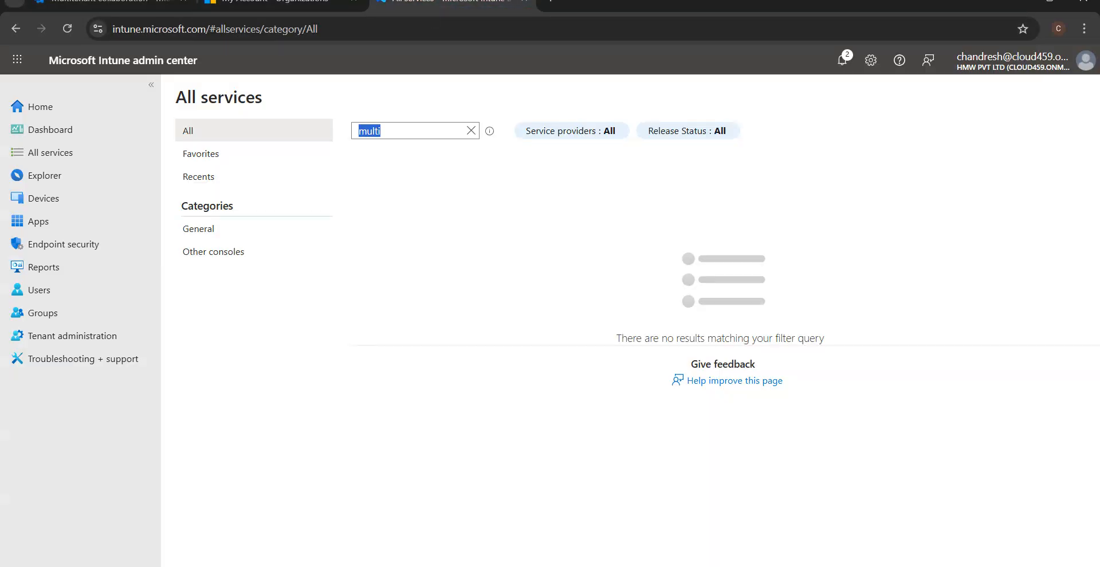
# Launch Get started on Multitenant collaboration to begin creating a multitenant organization.
pyautogui.click(123, 4)
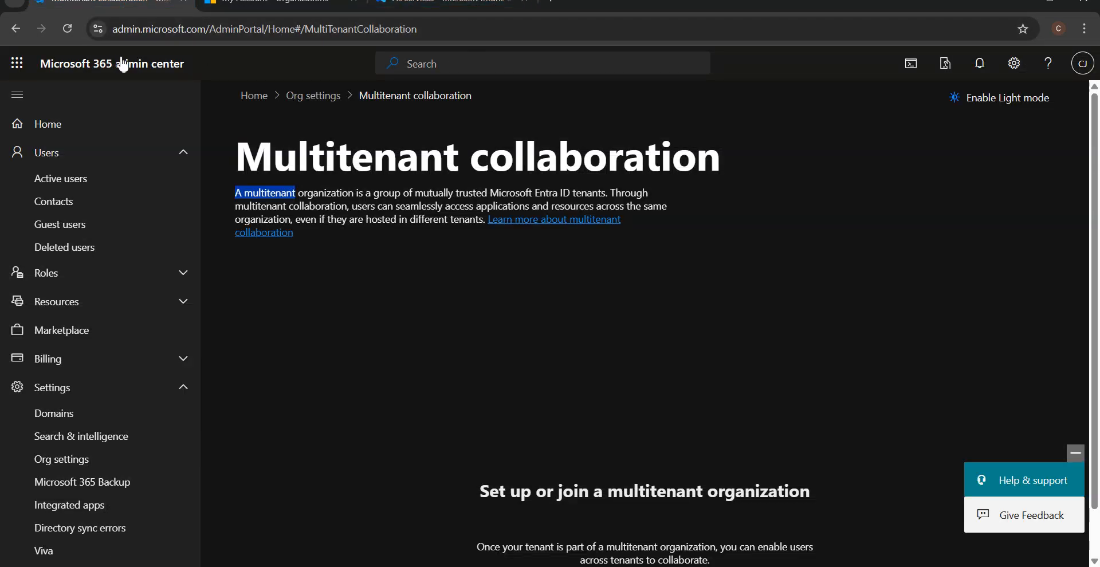
pyautogui.click(384, 195)
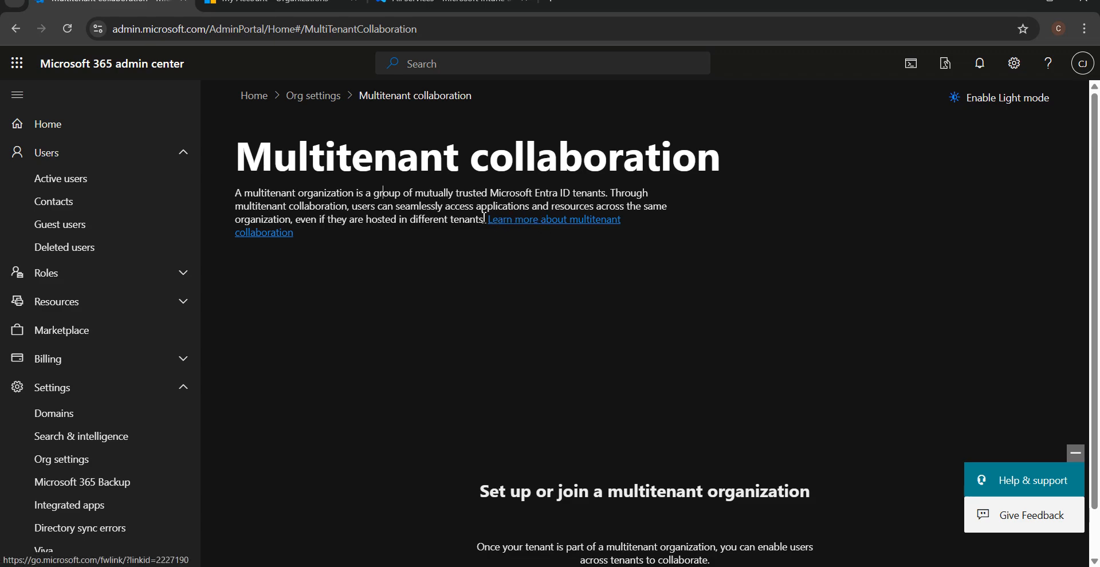
pyautogui.scroll(-1, 712, 448)
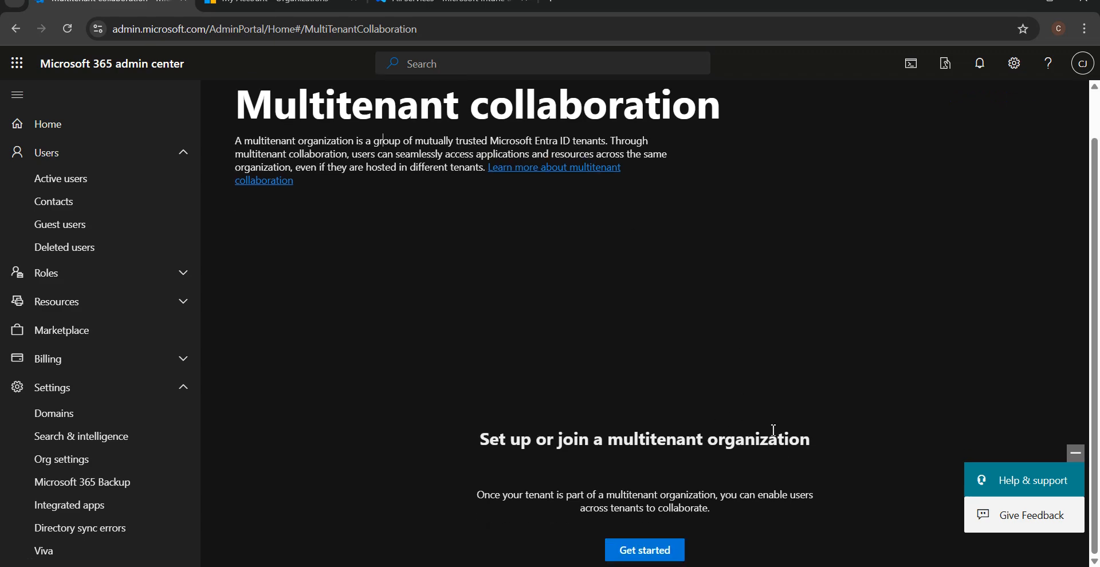
pyautogui.click(669, 551)
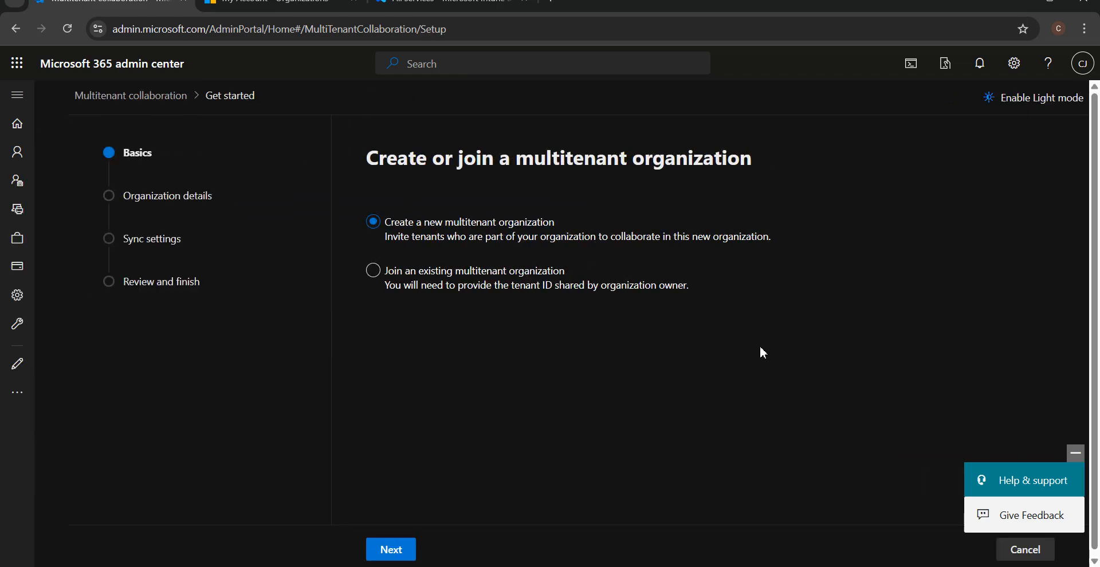
# Try joining an existing organization, clear the tenant ID, then choose Create a new multitenant organization.
pyautogui.click(495, 276)
pyautogui.click(494, 335)
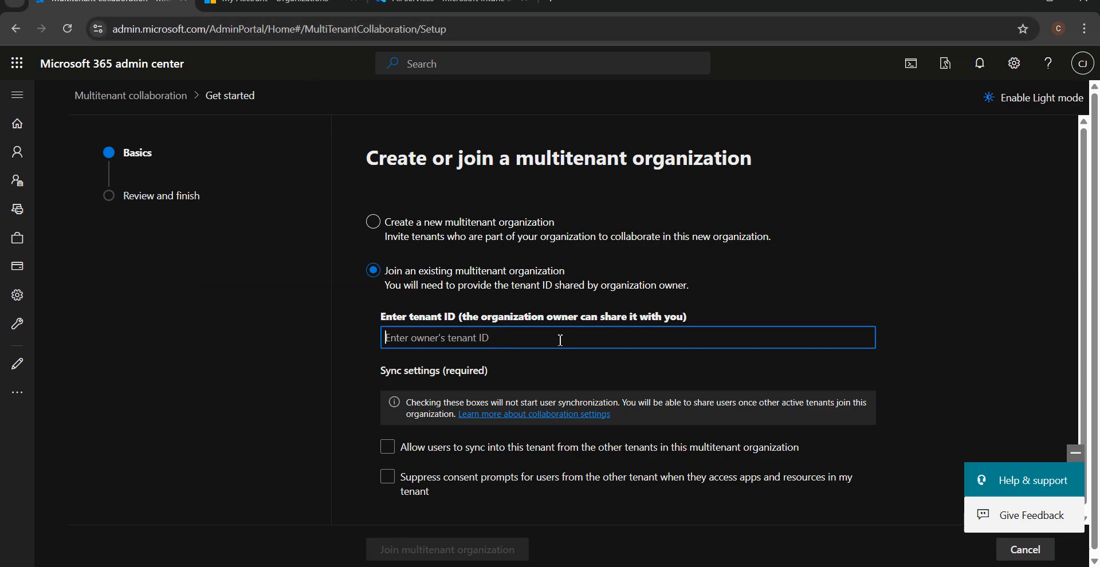
pyautogui.write('HMW')
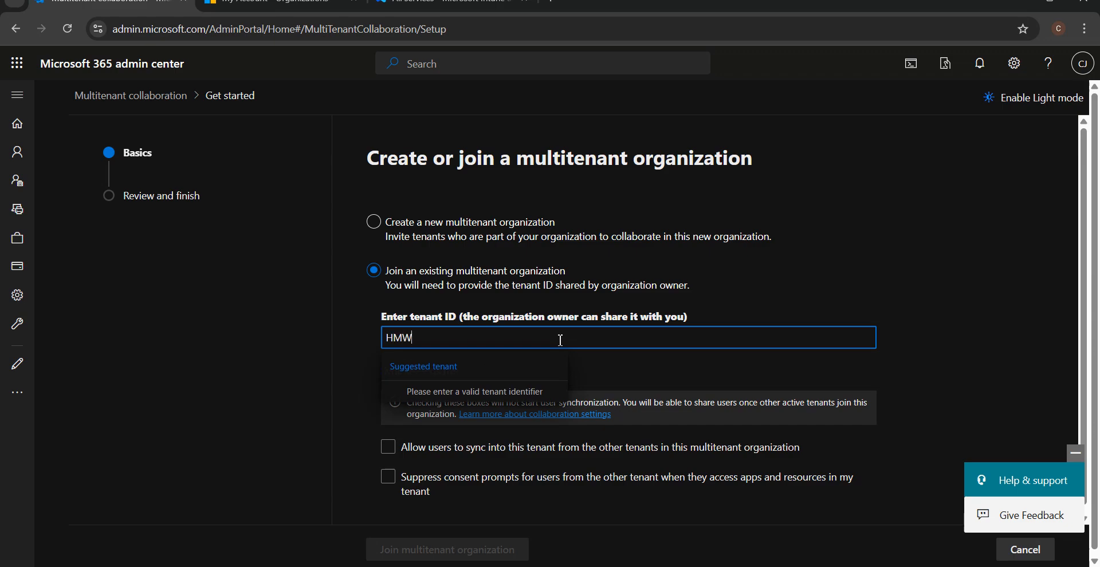
pyautogui.hotkey('ctrl', 'a')
pyautogui.press('BackSpace')
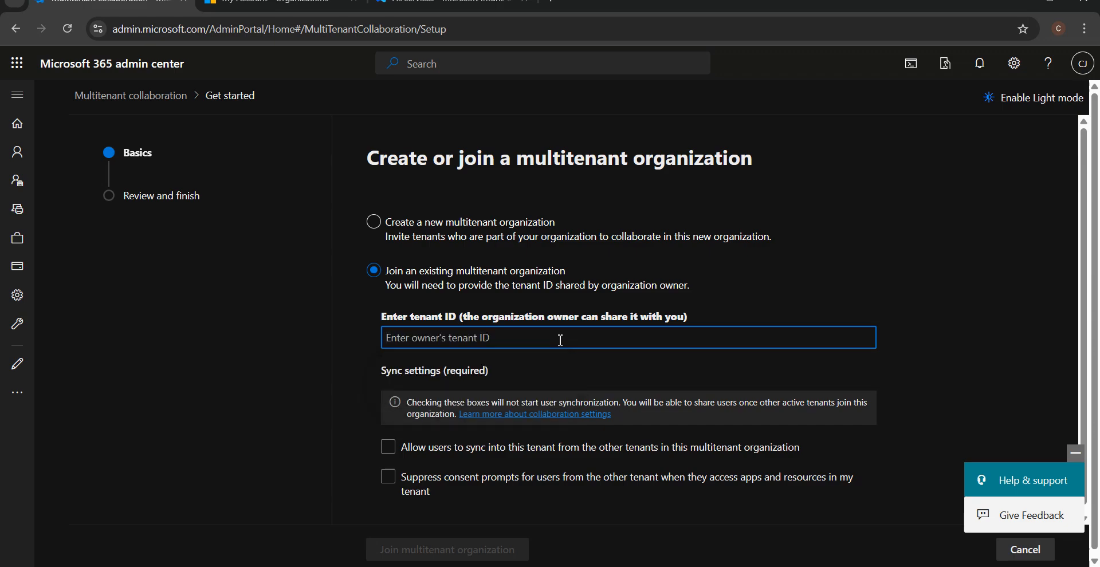
pyautogui.write('cloud')
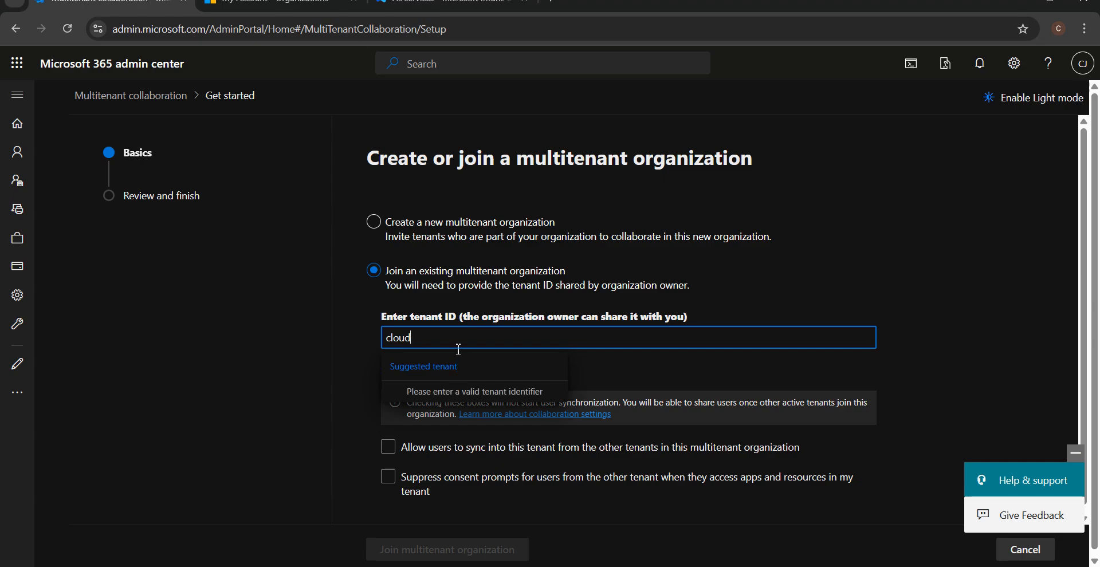
pyautogui.doubleClick(401, 338)
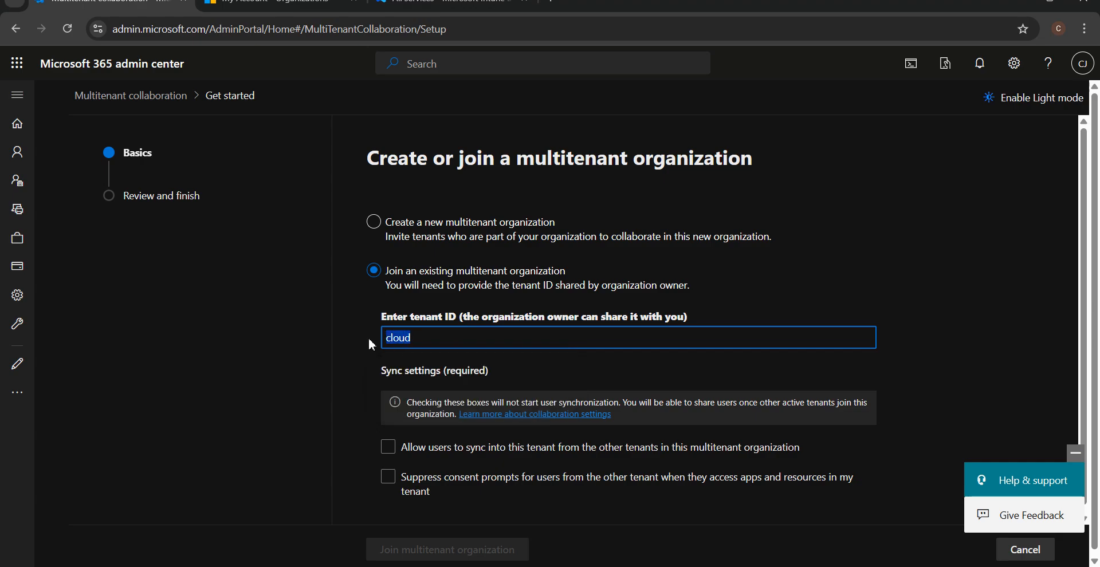
pyautogui.press('BackSpace')
pyautogui.click(399, 246)
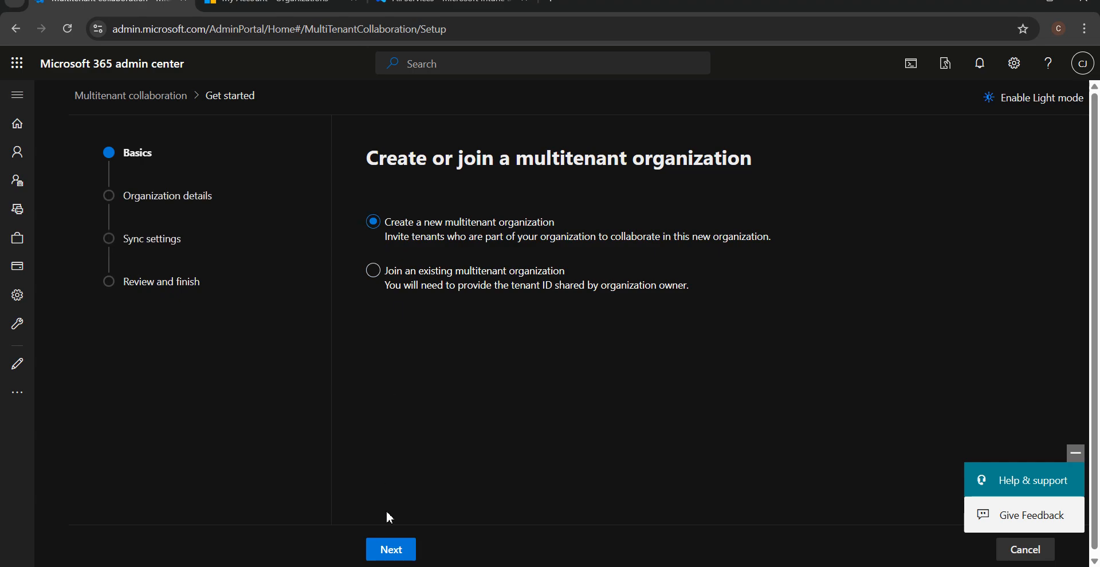
pyautogui.click(395, 550)
# Name the organization CloudTenant with the description 'This is a test tenant'.
pyautogui.click(455, 373)
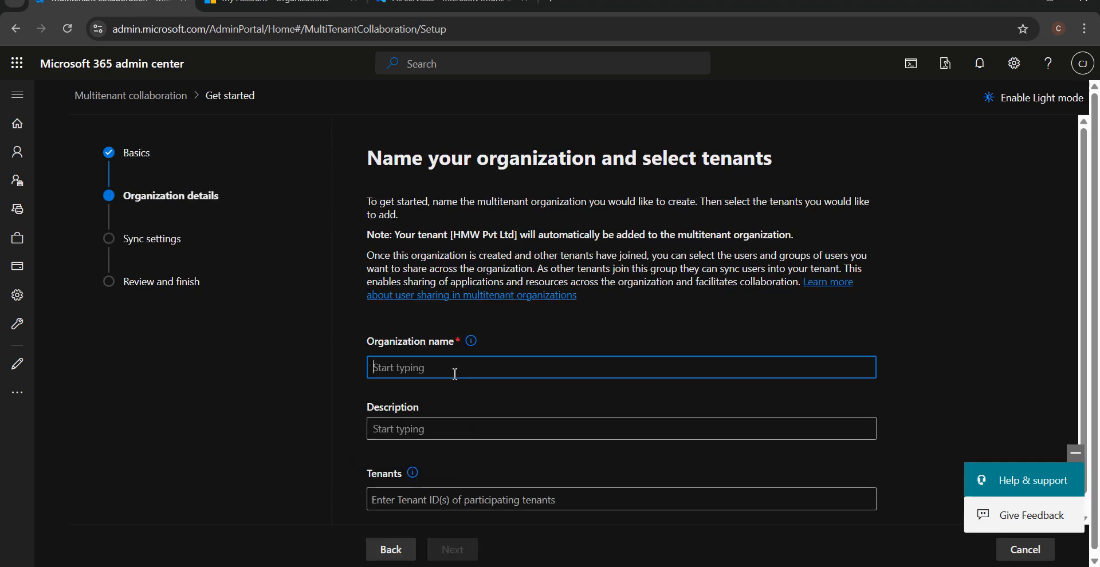
pyautogui.write('Test')
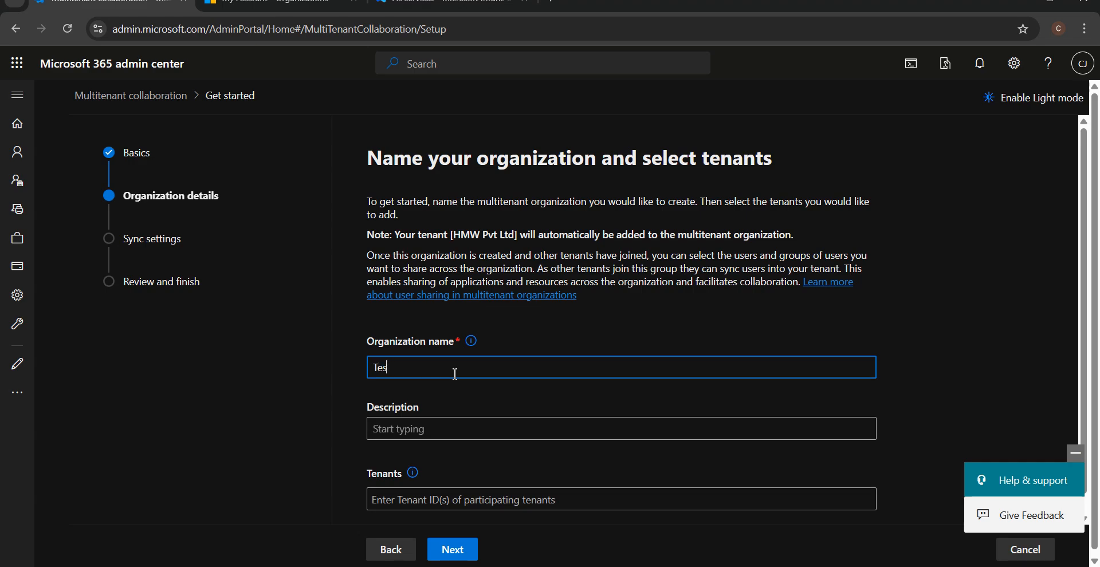
pyautogui.press('BackSpace')
pyautogui.press('BackSpace')
pyautogui.press('BackSpace')
pyautogui.write('C')
pyautogui.press('BackSpace')
pyautogui.write('CloudTenant')
pyautogui.click(445, 423)
pyautogui.write('T')
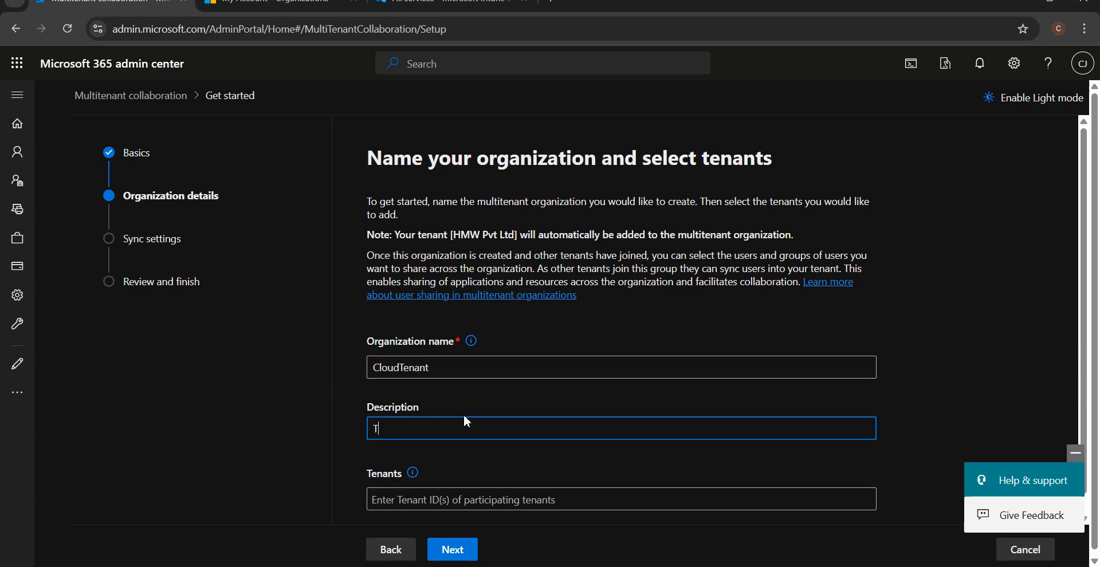
pyautogui.write('his is a test tenant')
# Copy the home organization name HMW Pvt Ltd from the My Account organizations page.
pyautogui.click(501, 507)
pyautogui.scroll(-1, 504, 499)
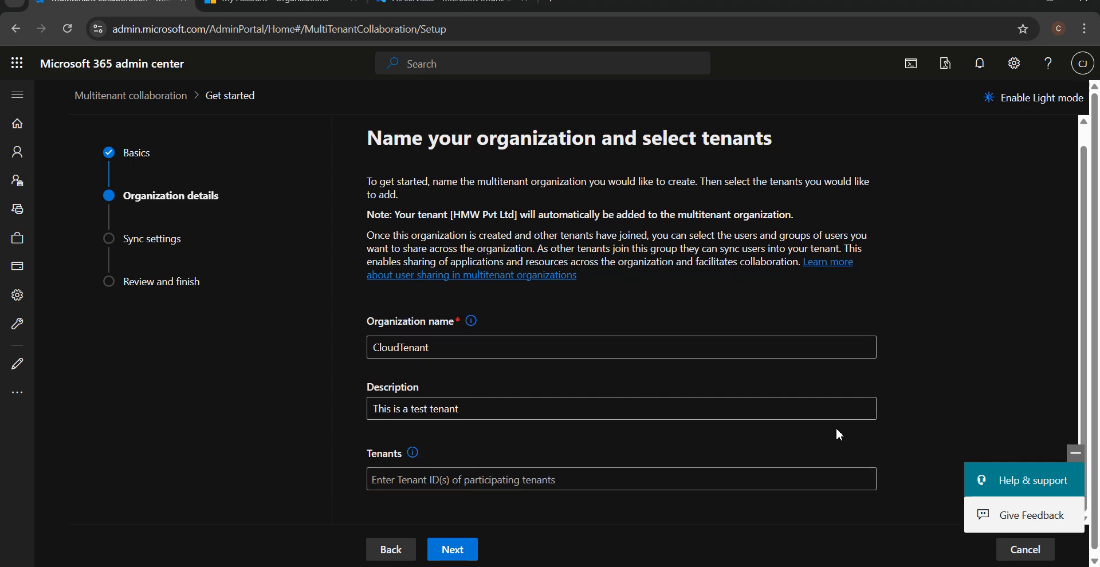
pyautogui.click(281, 3)
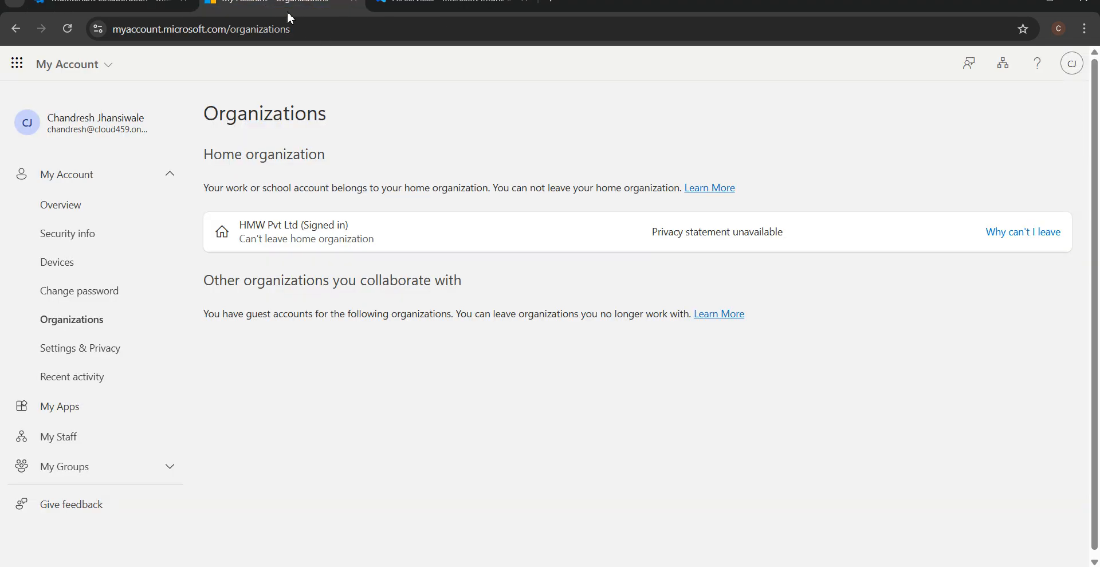
pyautogui.click(307, 29)
pyautogui.click(310, 223)
pyautogui.moveTo(368, 232); pyautogui.dragTo(241, 226)
pyautogui.hotkey('ctrl', 'c')
pyautogui.hotkey('ctrl', 'Tab')
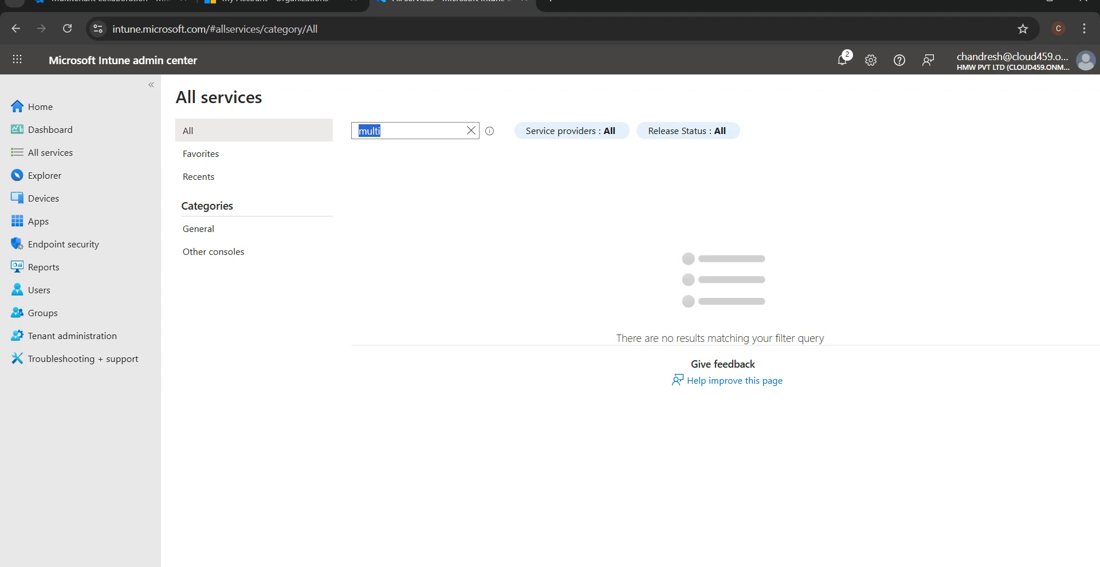
pyautogui.click(471, 131)
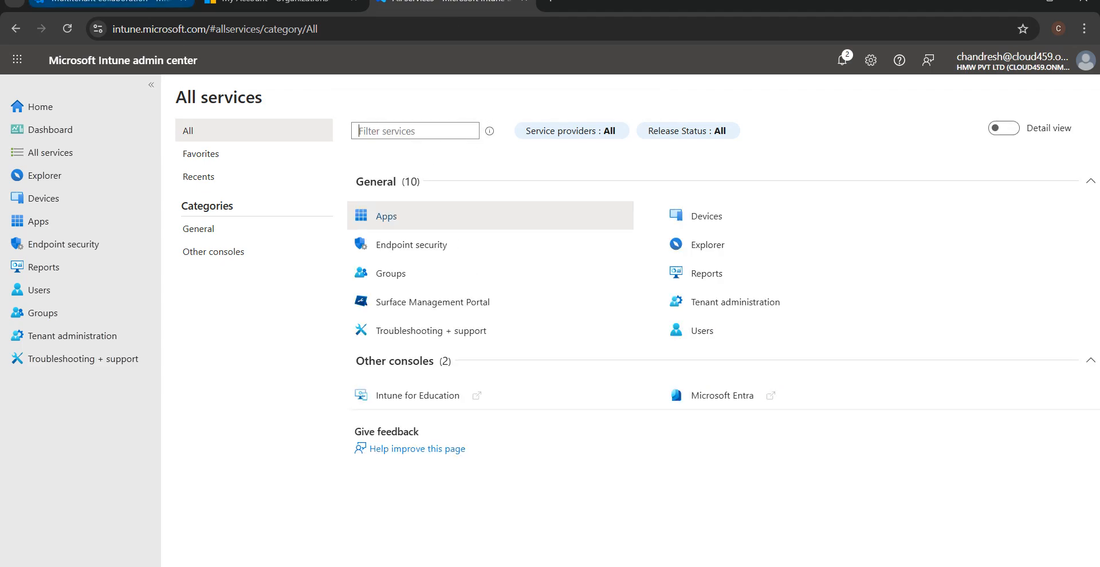
pyautogui.hotkey('ctrl', 'Tab')
# Paste HMW Pvt Ltd into Tenants, then clear the field and continue to sync settings.
pyautogui.hotkey('ctrl', 'v')
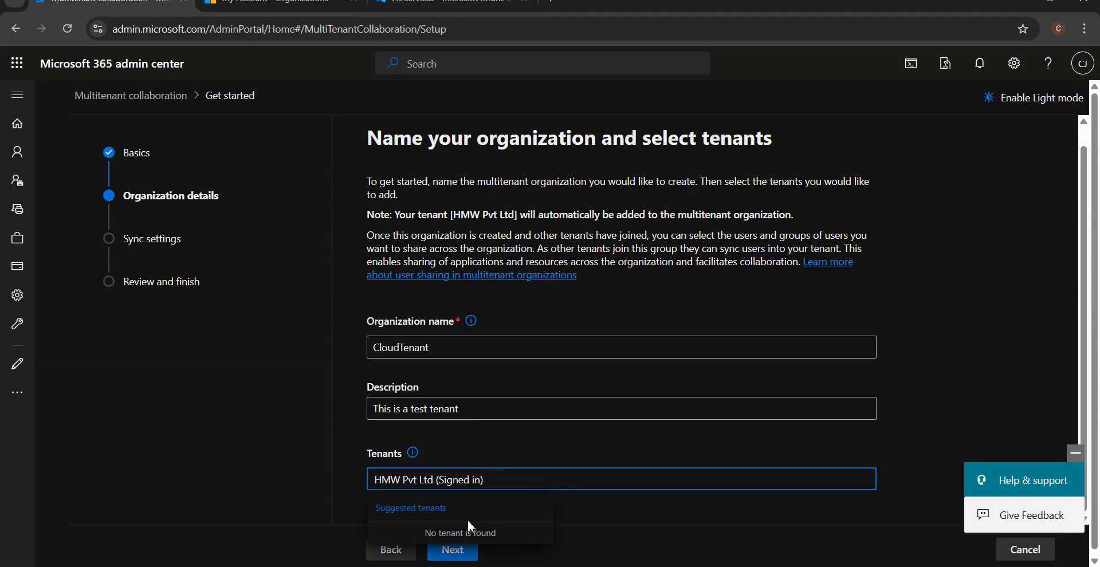
pyautogui.moveTo(484, 479); pyautogui.dragTo(440, 480)
pyautogui.press('BackSpace')
pyautogui.moveTo(496, 479); pyautogui.dragTo(355, 456)
pyautogui.press('BackSpace')
pyautogui.moveTo(418, 457)
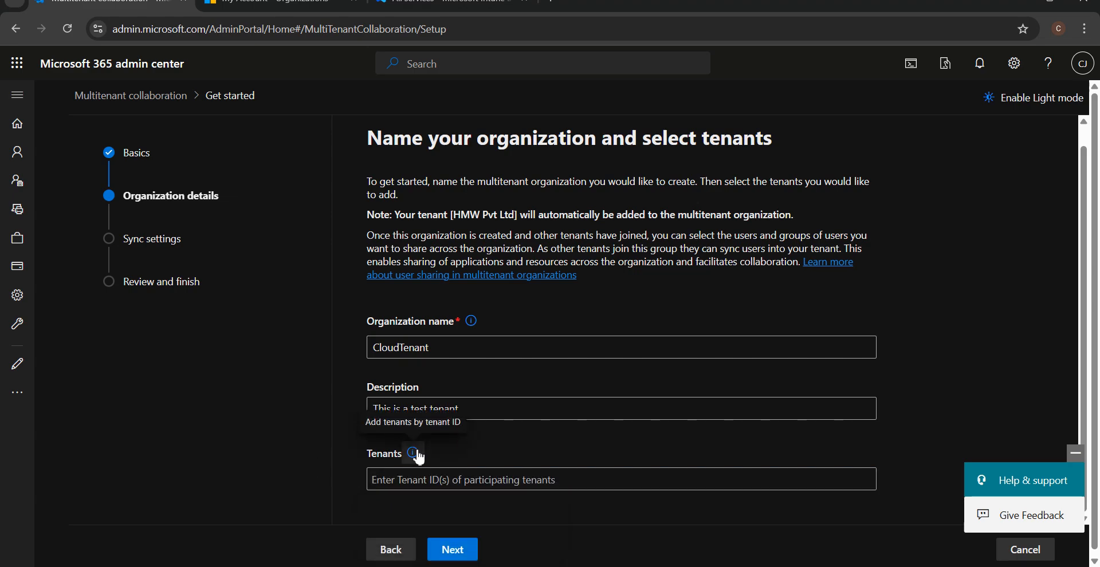
pyautogui.click(456, 549)
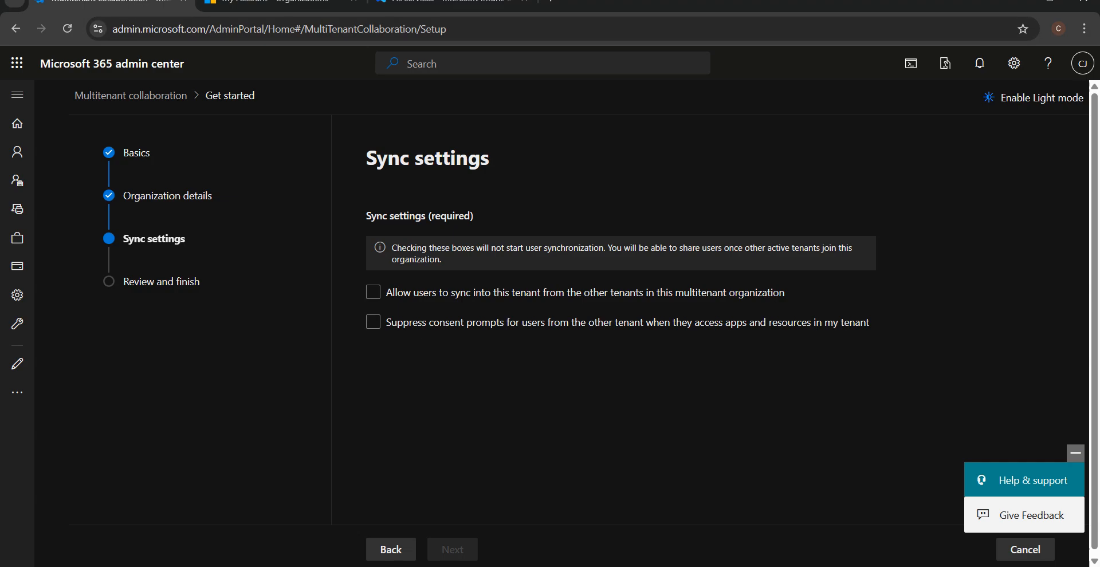
# Try toggling the sync-in and suppress-consent-prompts options on and off.
pyautogui.click(260, 8)
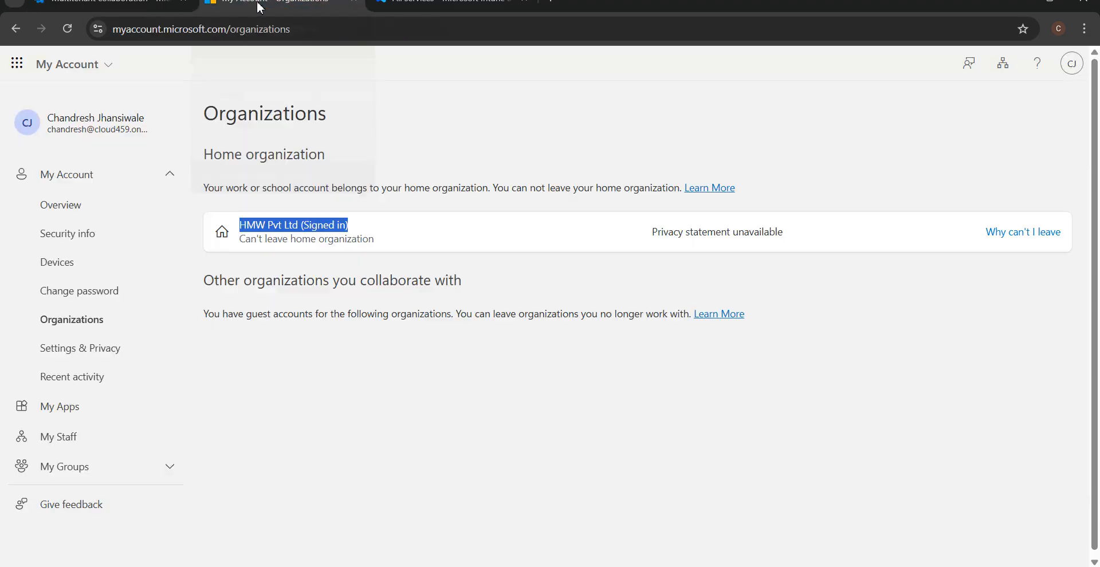
pyautogui.click(126, 2)
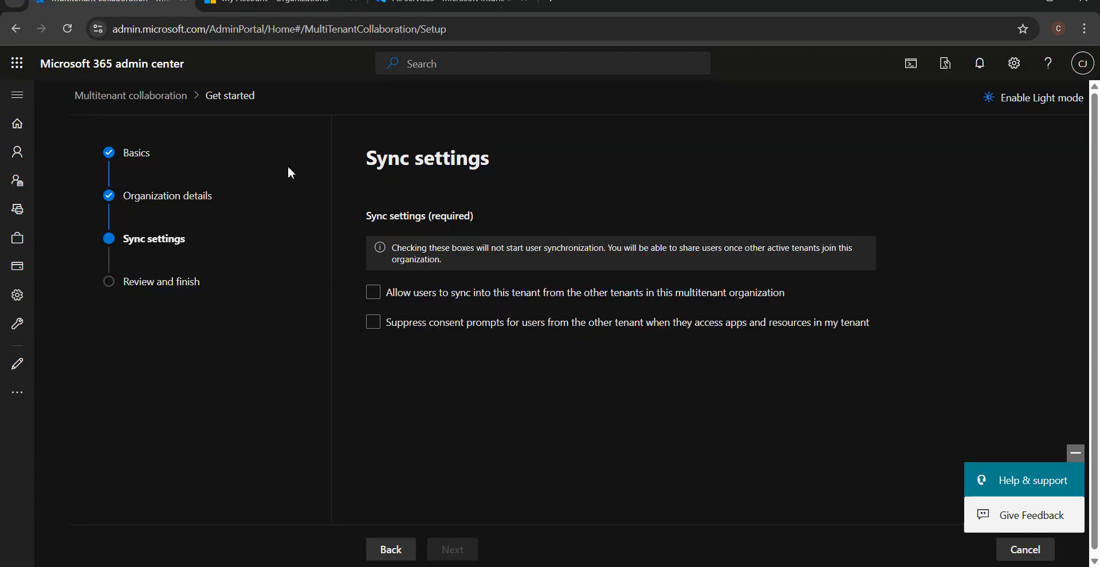
pyautogui.click(481, 295)
pyautogui.click(455, 301)
pyautogui.click(538, 322)
pyautogui.click(593, 328)
# Enable syncing users in from other tenants and suppressing their consent prompts, then proceed to review.
pyautogui.click(527, 299)
pyautogui.scroll(-1, 645, 488)
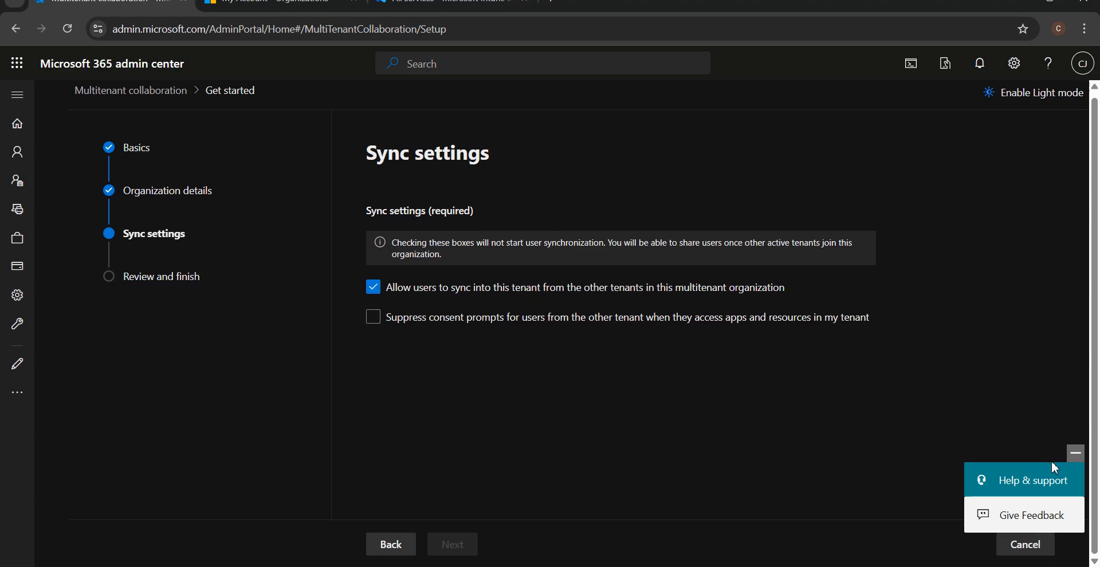
pyautogui.click(1073, 455)
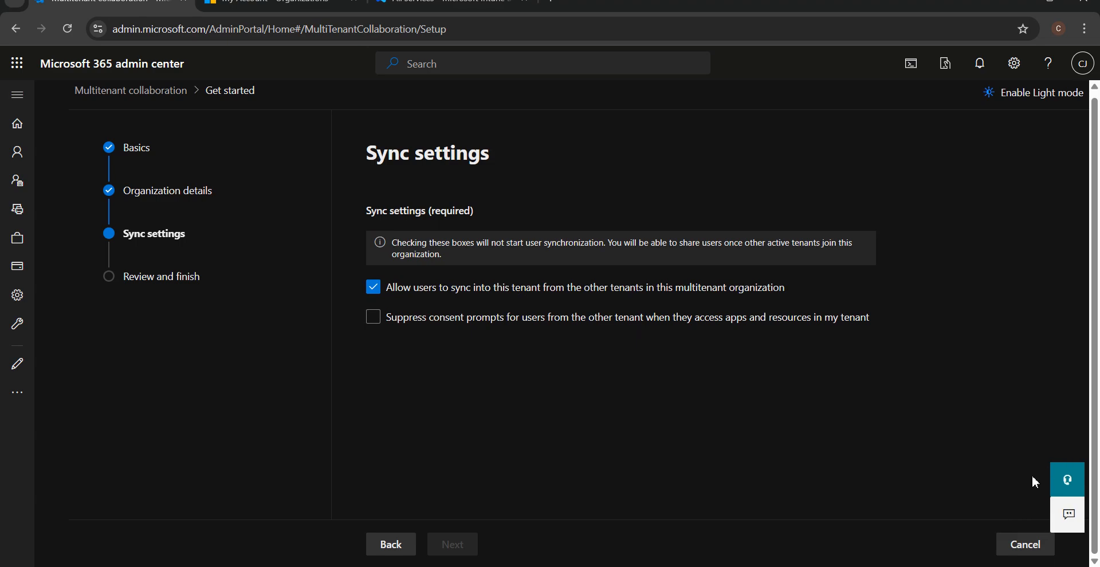
pyautogui.click(373, 318)
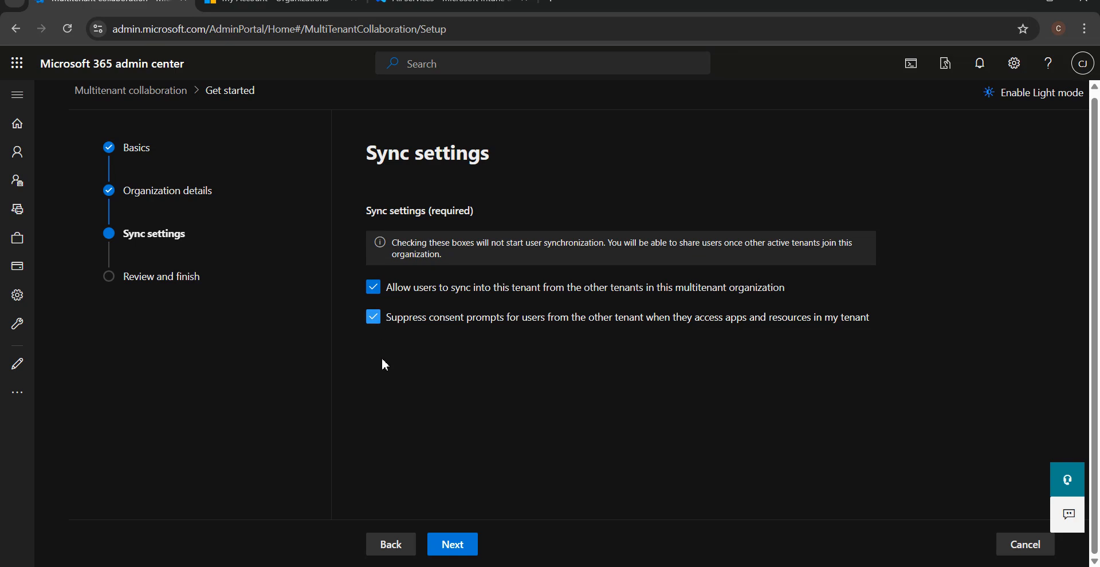
pyautogui.click(467, 548)
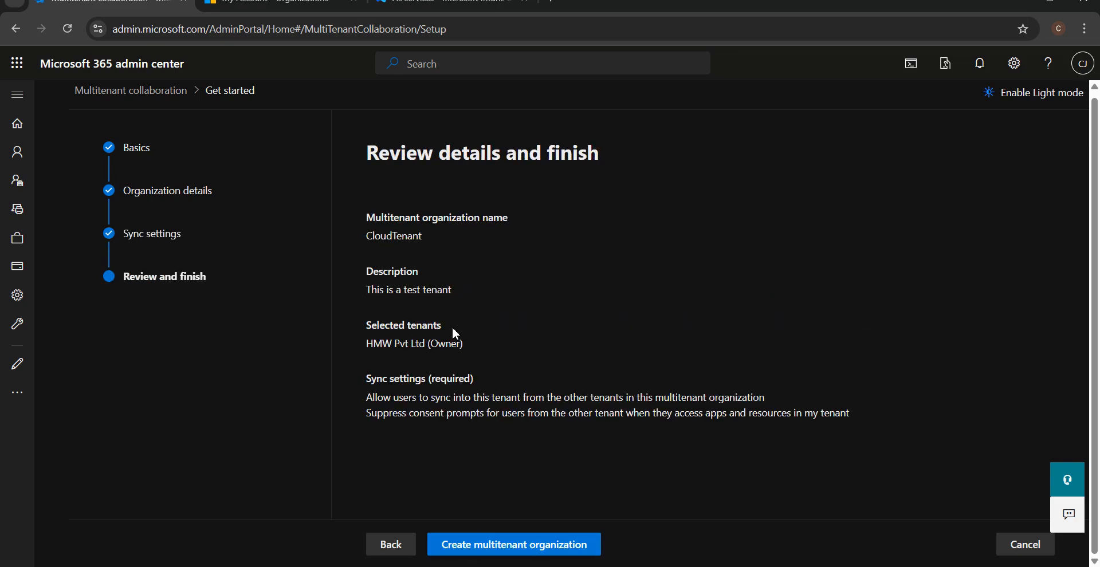
# Compare the review page's selected tenants with My Account and the Intune admin center.
pyautogui.moveTo(469, 343); pyautogui.dragTo(377, 333)
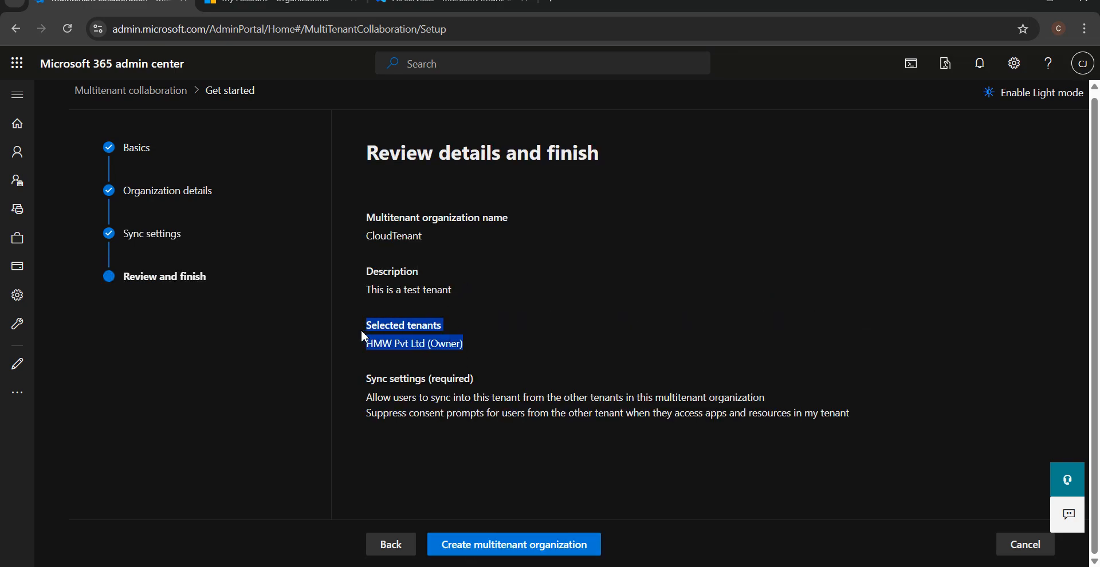
pyautogui.click(387, 333)
pyautogui.click(275, 3)
pyautogui.click(319, 231)
pyautogui.click(479, 16)
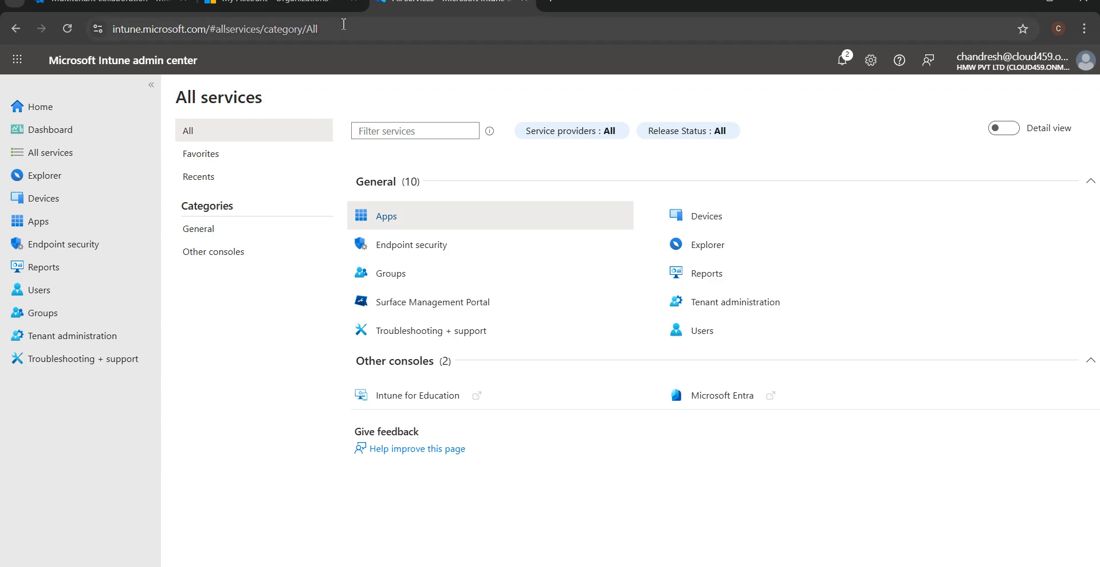
pyautogui.click(283, 6)
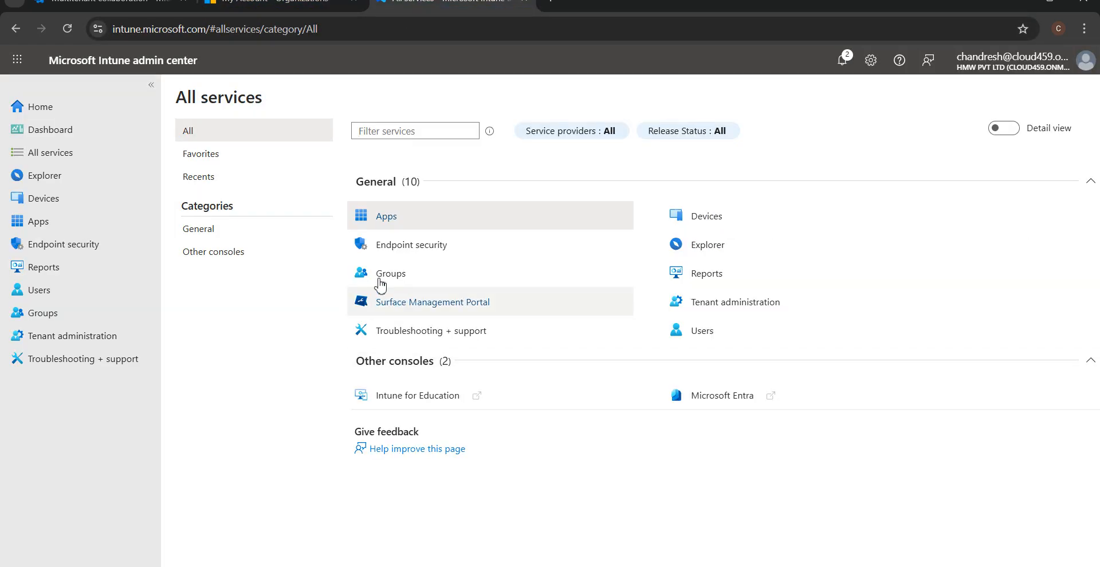
pyautogui.click(108, 3)
# Create the CloudTenant multitenant organization and review the confirmation with its owner tenant ID.
pyautogui.click(499, 544)
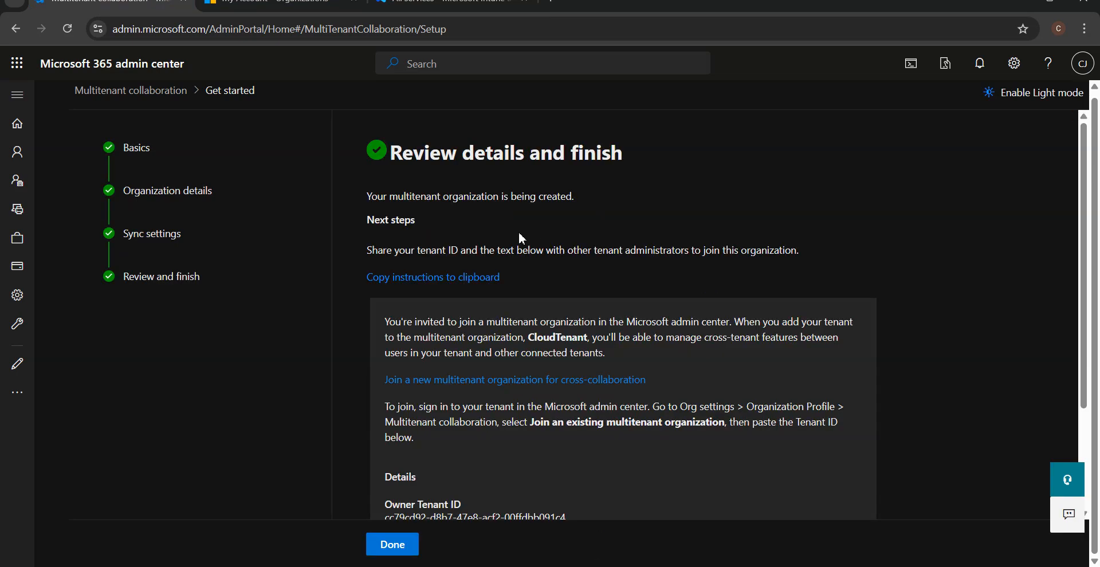
pyautogui.scroll(-4, 507, 362)
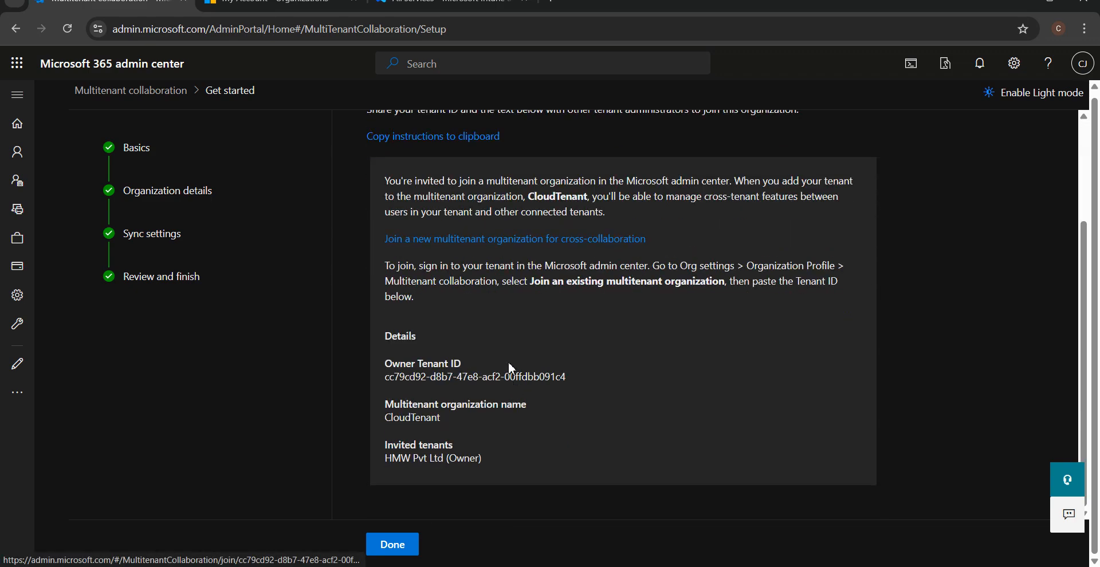
pyautogui.scroll(4, 508, 362)
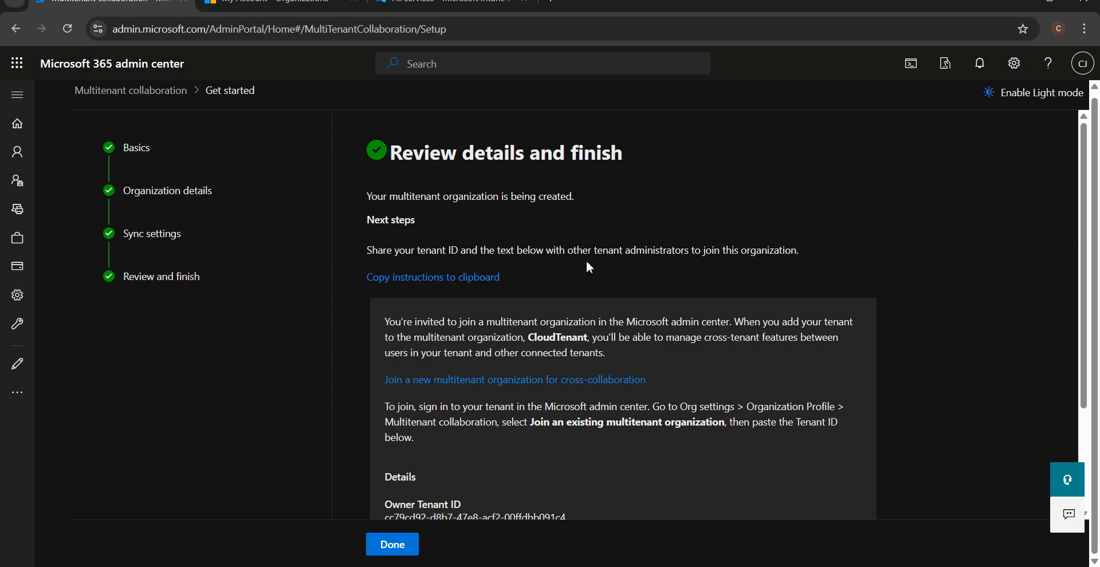
pyautogui.rightClick(491, 281)
pyautogui.click(415, 308)
# Finish the wizard and view CloudTenant on the Multitenant collaboration page.
pyautogui.click(383, 545)
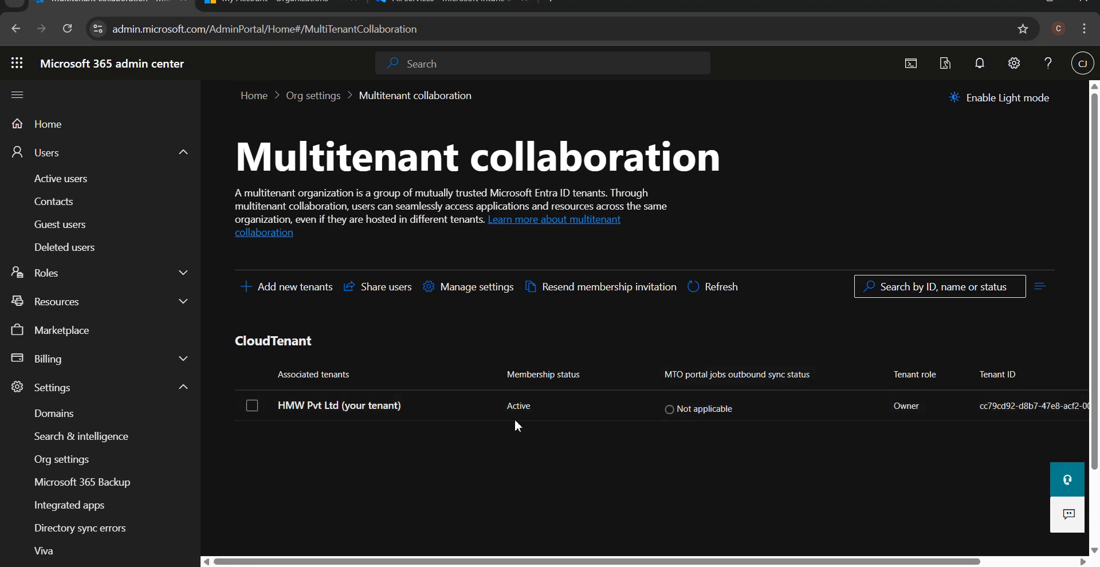
pyautogui.scroll(-1, 924, 452)
pyautogui.scroll(-1, 925, 453)
pyautogui.moveTo(774, 562); pyautogui.dragTo(879, 561)
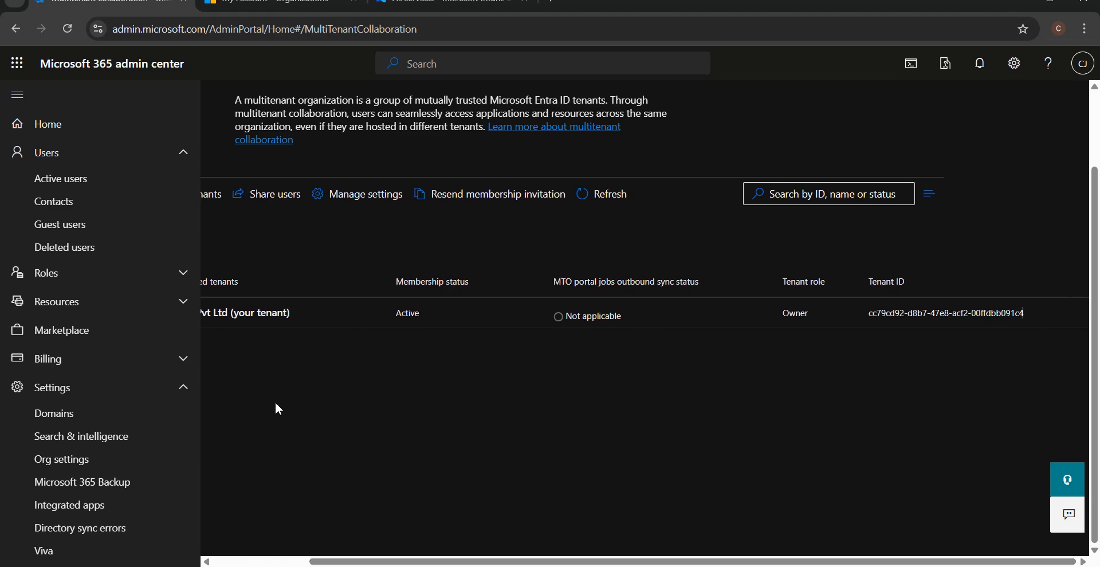
# Inspect HMW Pvt Ltd's details and Configurations, confirming it is Owner joined 10/2/2025.
pyautogui.click(262, 317)
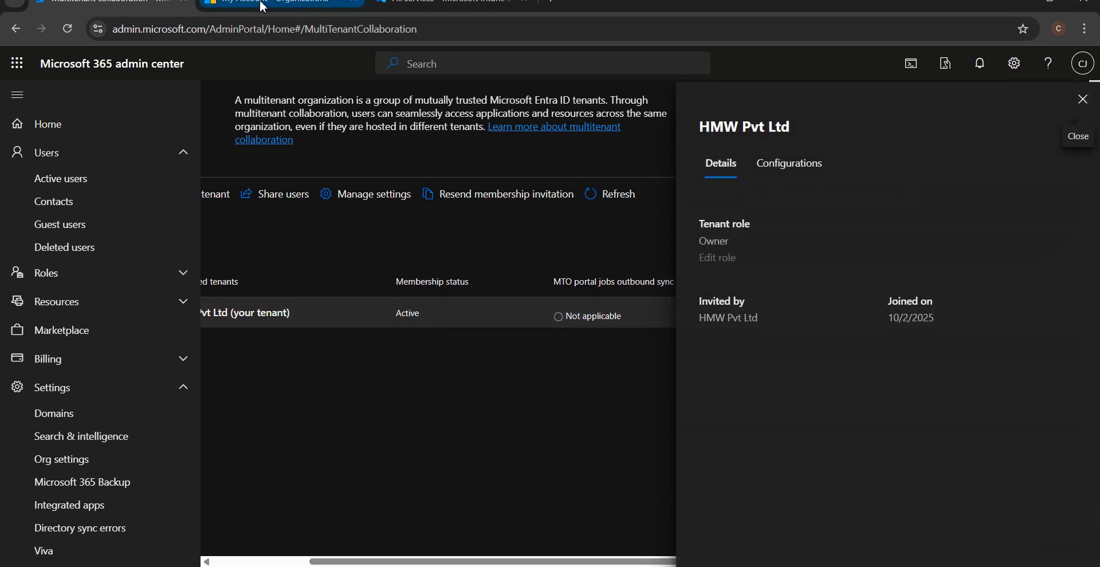
pyautogui.click(709, 319)
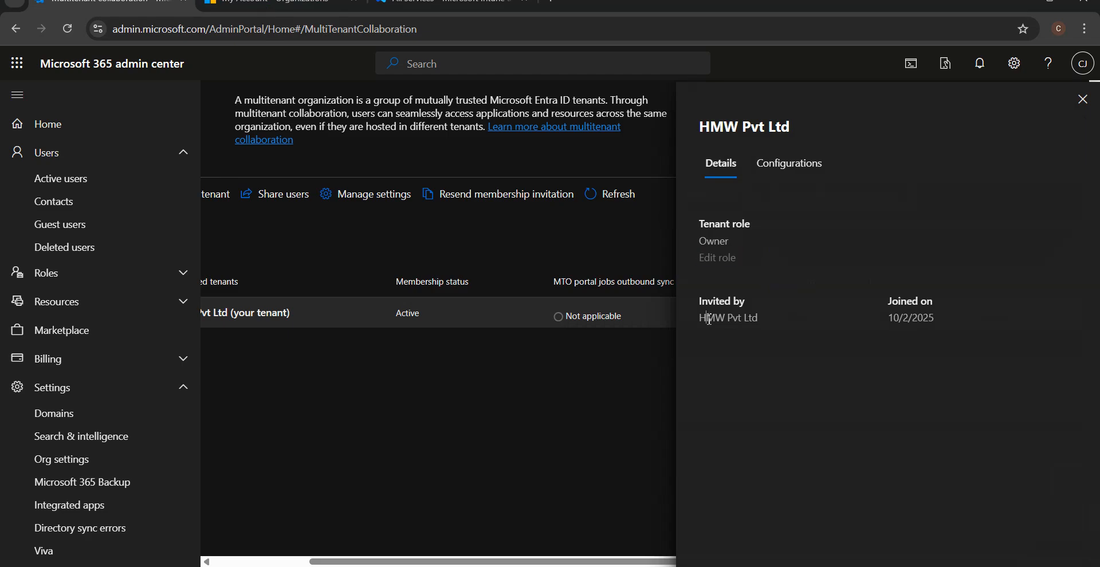
pyautogui.click(780, 164)
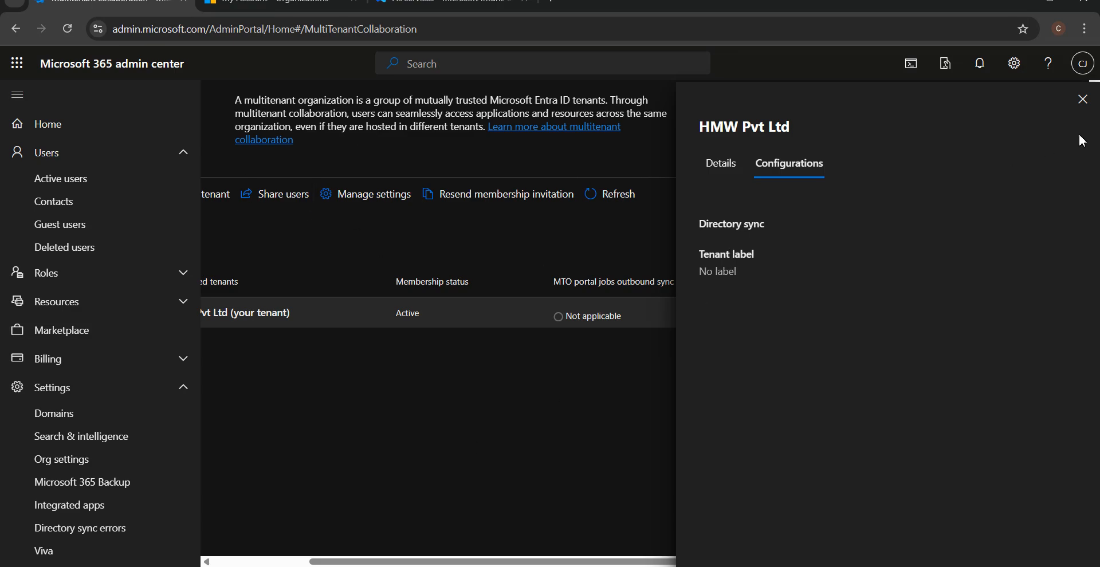
pyautogui.click(1082, 100)
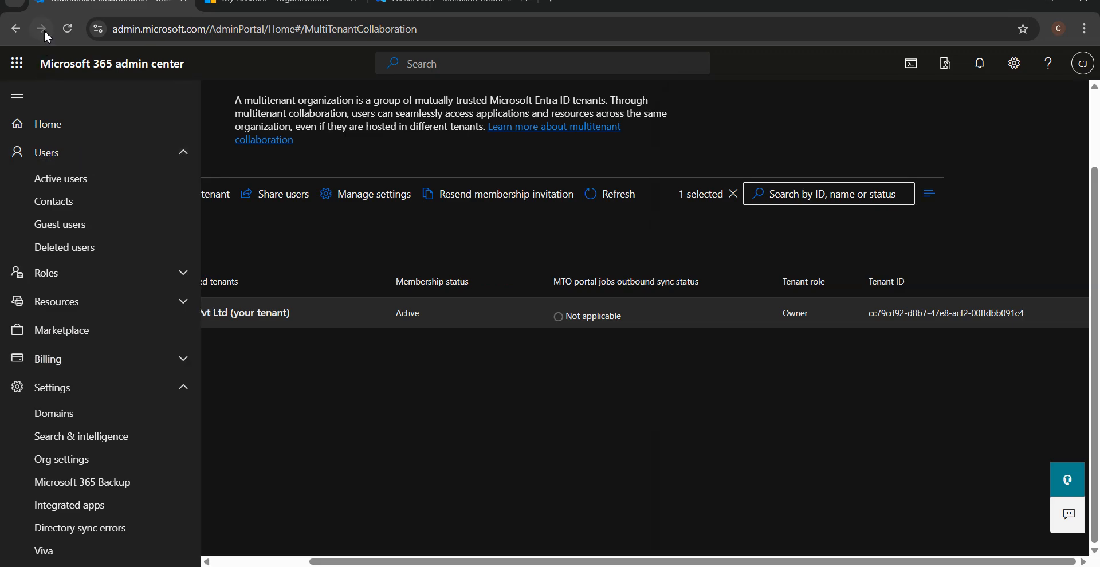
pyautogui.click(63, 31)
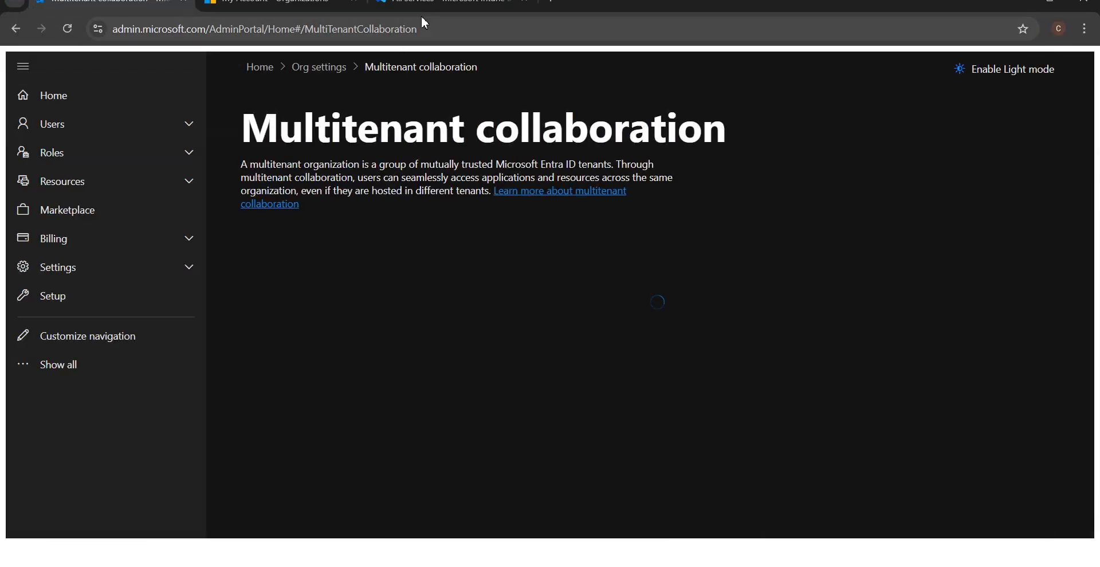
pyautogui.click(427, 7)
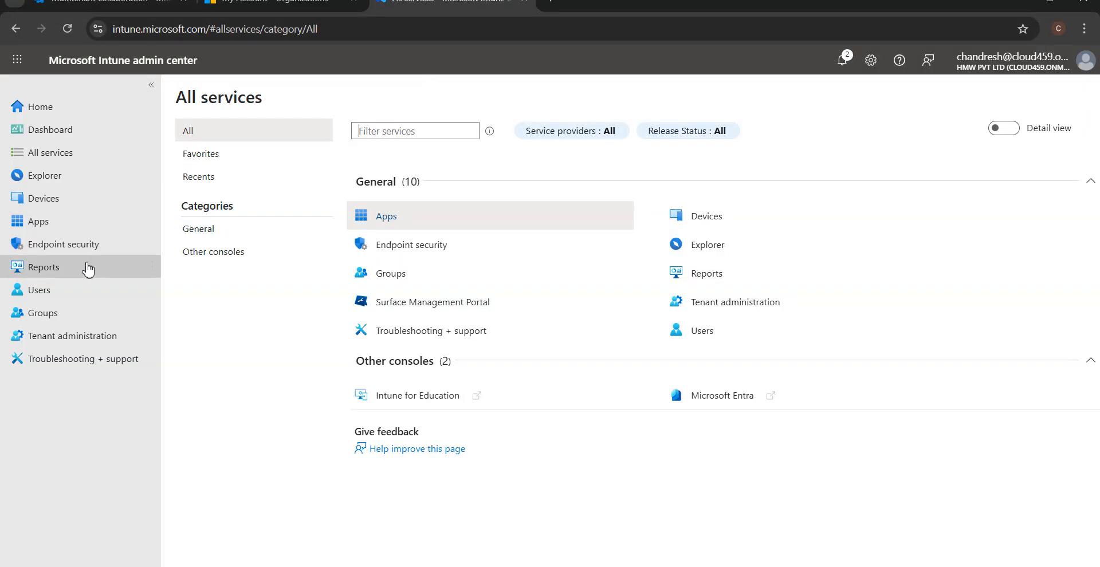
pyautogui.click(66, 30)
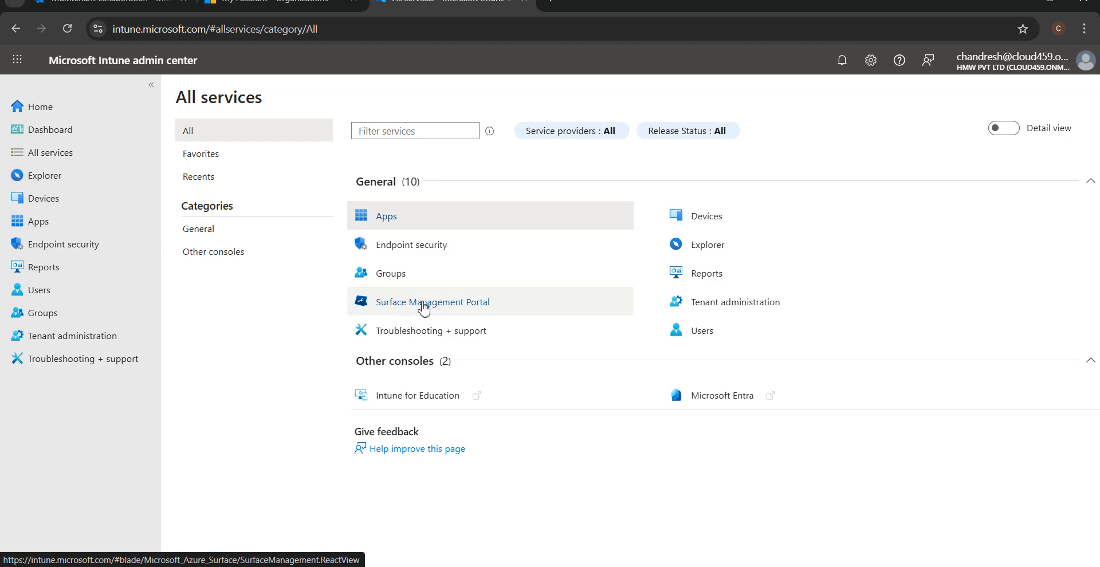
pyautogui.click(108, 337)
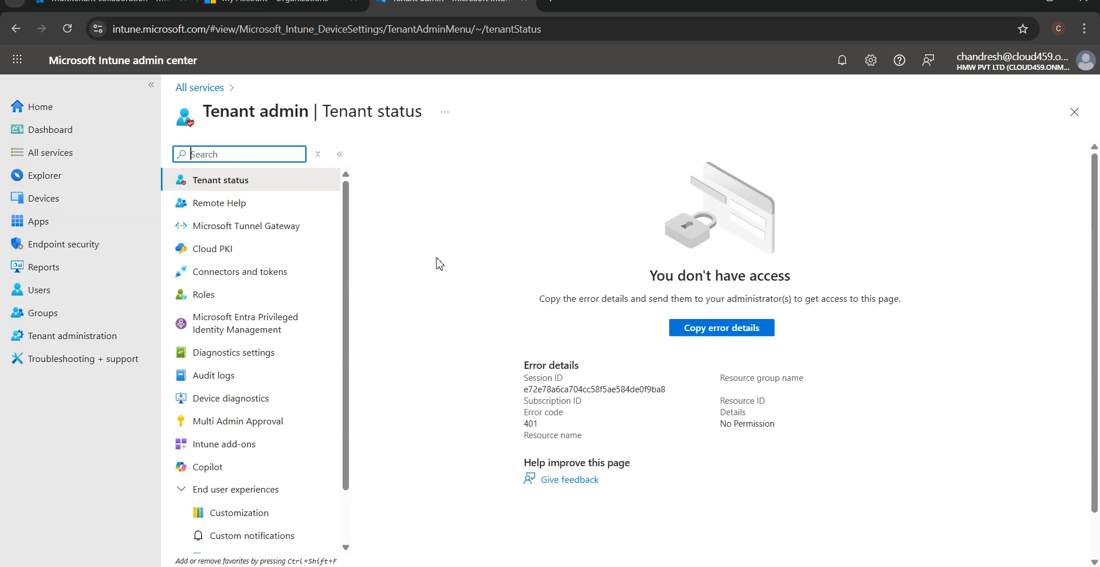
pyautogui.click(288, 326)
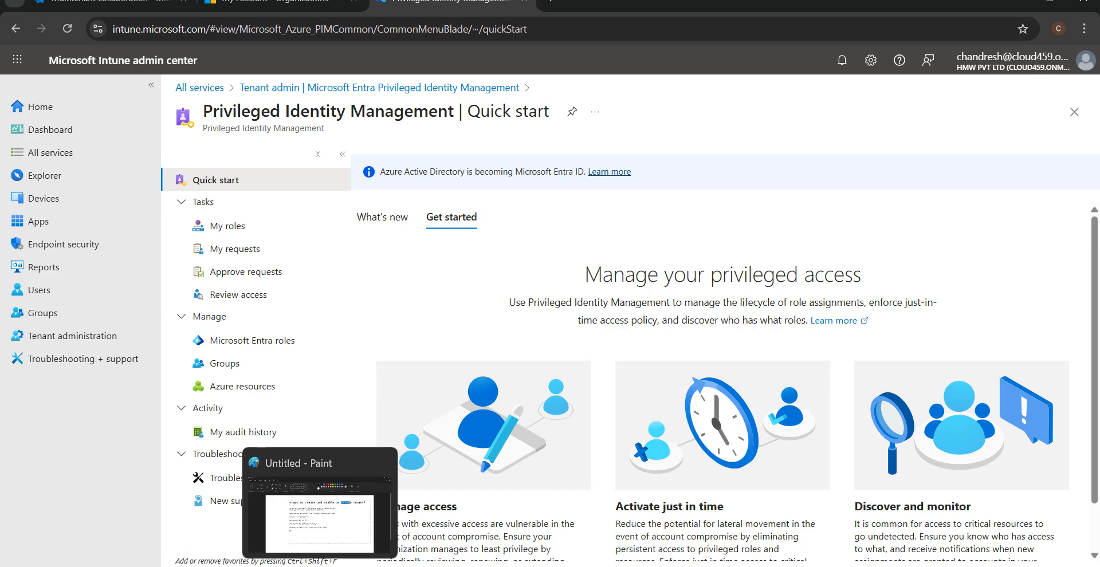
pyautogui.click(321, 566)
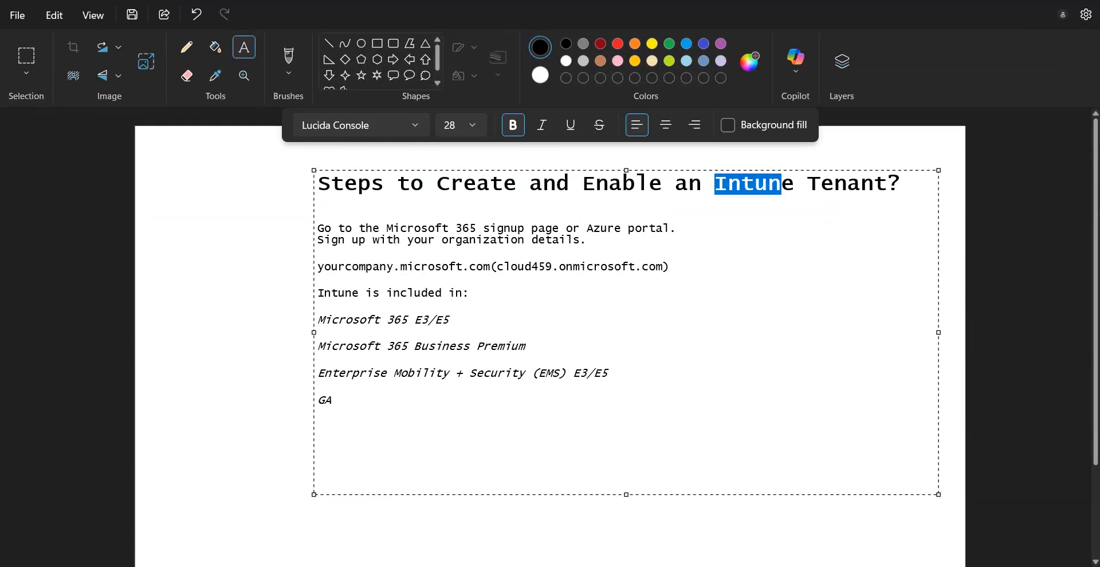